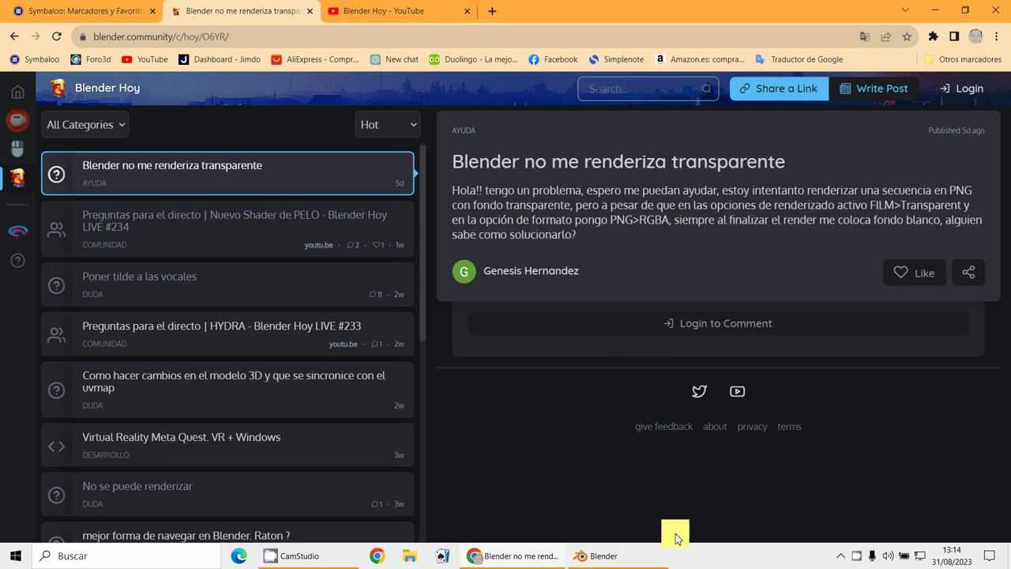
Switch to Blender, delete the default cube and add a mesh plane in its place.
click(581, 562)
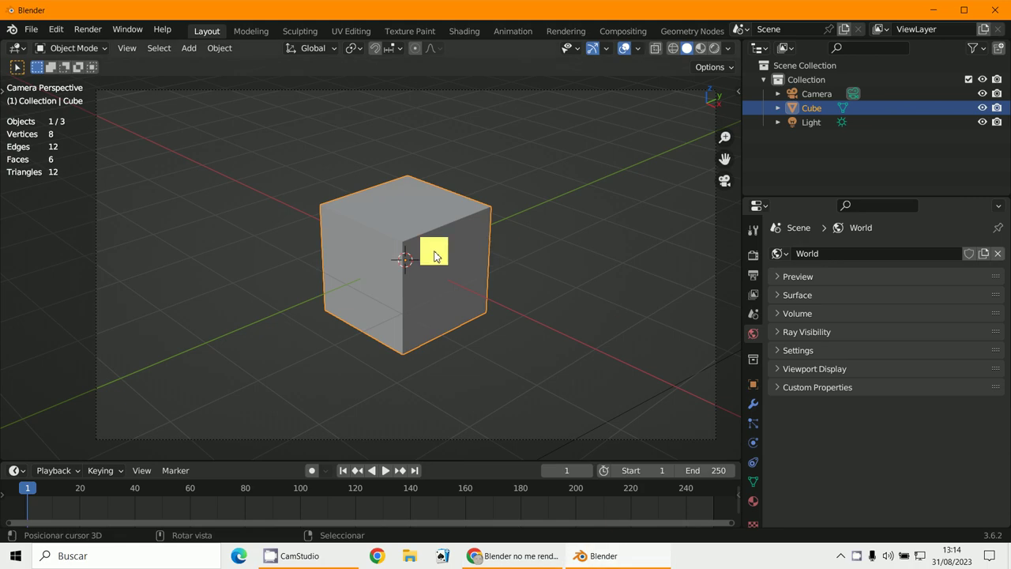
key(Delete)
click(186, 50)
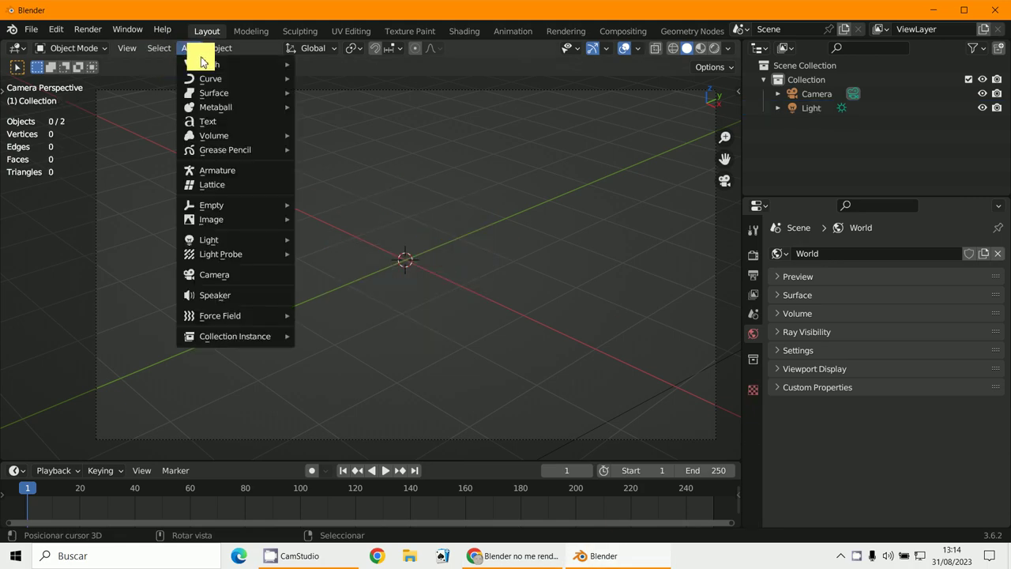
mouse_move(202, 64)
click(334, 64)
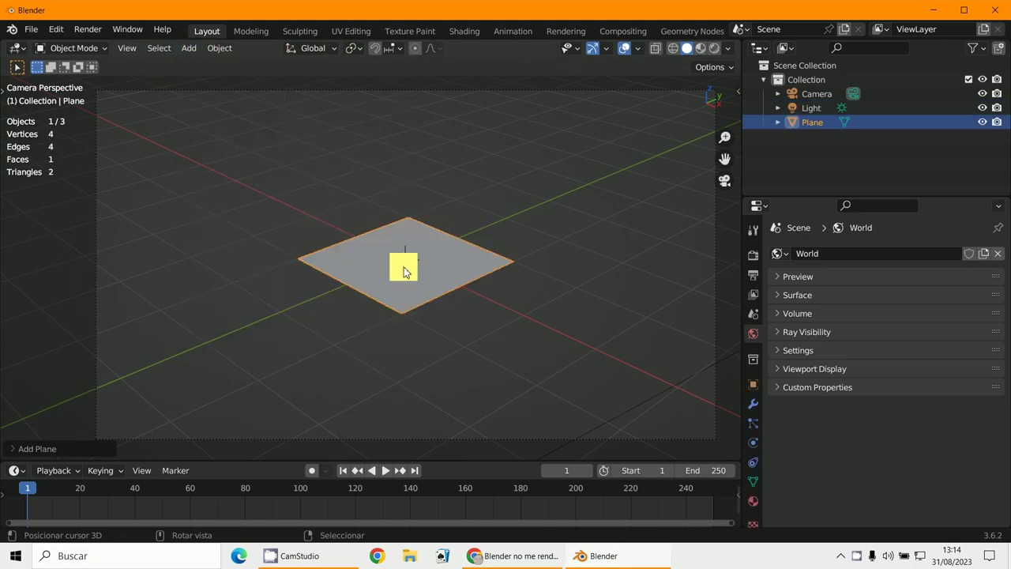
Align the new plane to the camera view and scale it up by about 1.66.
click(14, 448)
click(106, 356)
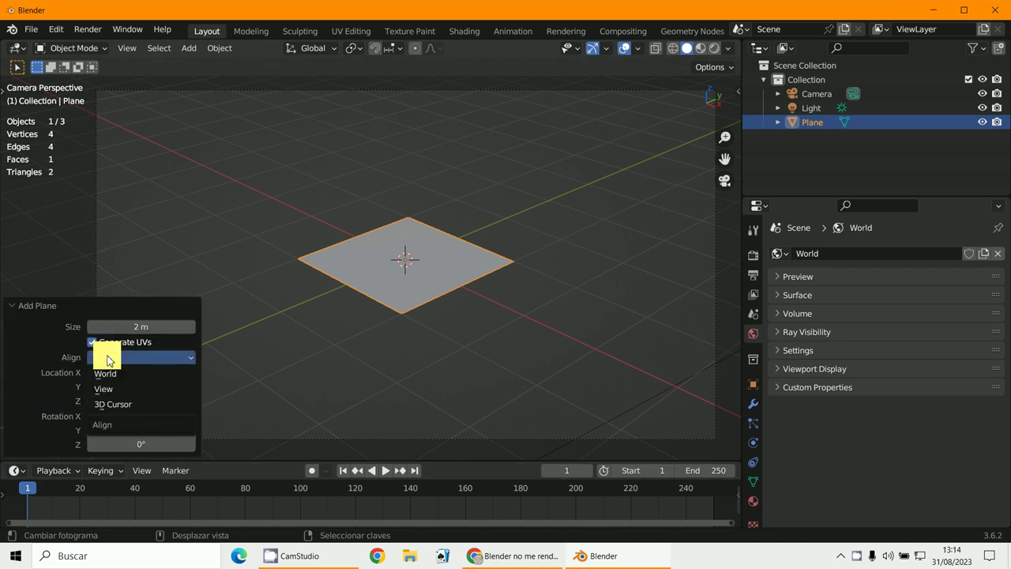
click(116, 388)
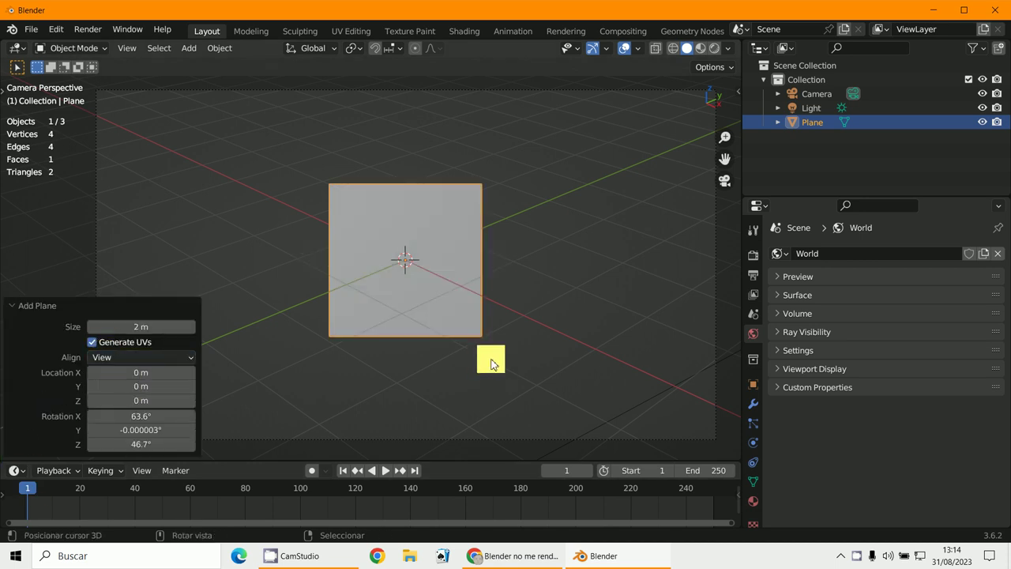
key(s)
click(509, 400)
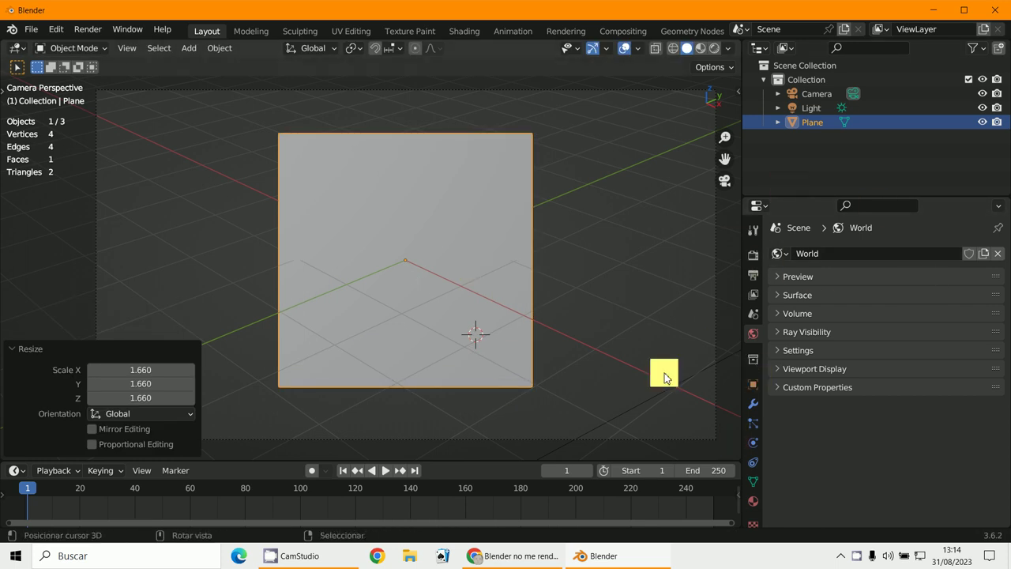
Enlarge the timeline area, turn it into a Shader Editor and create a new material for the plane.
drag(516, 461, 568, 260)
click(11, 271)
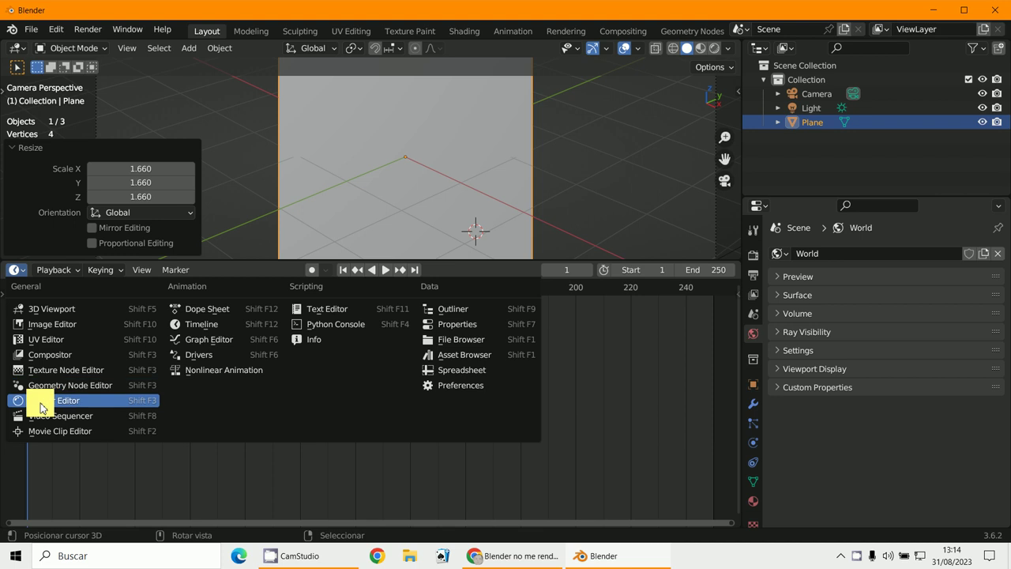
click(38, 399)
click(753, 501)
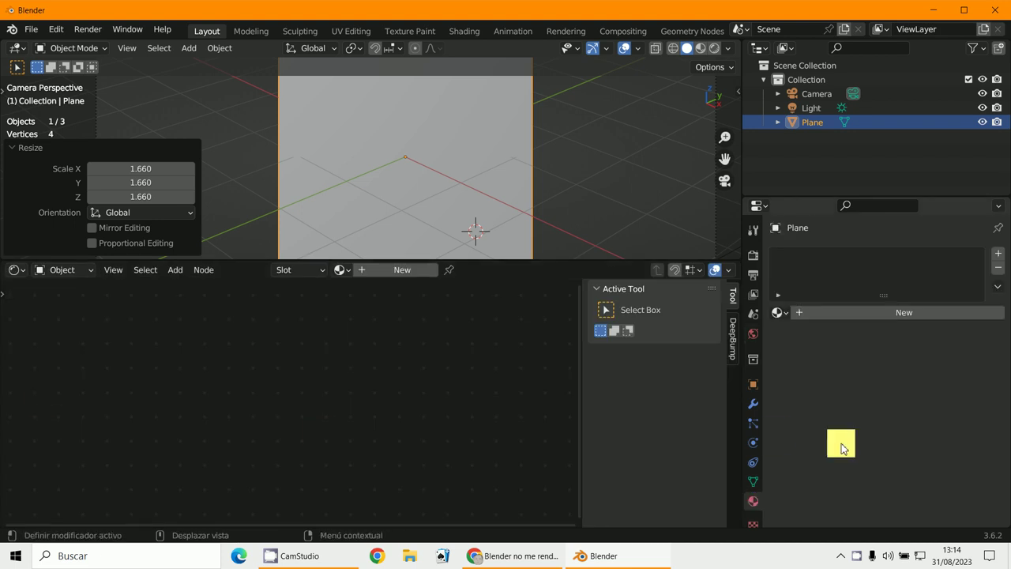
click(395, 272)
scroll(345, 409, up, 5)
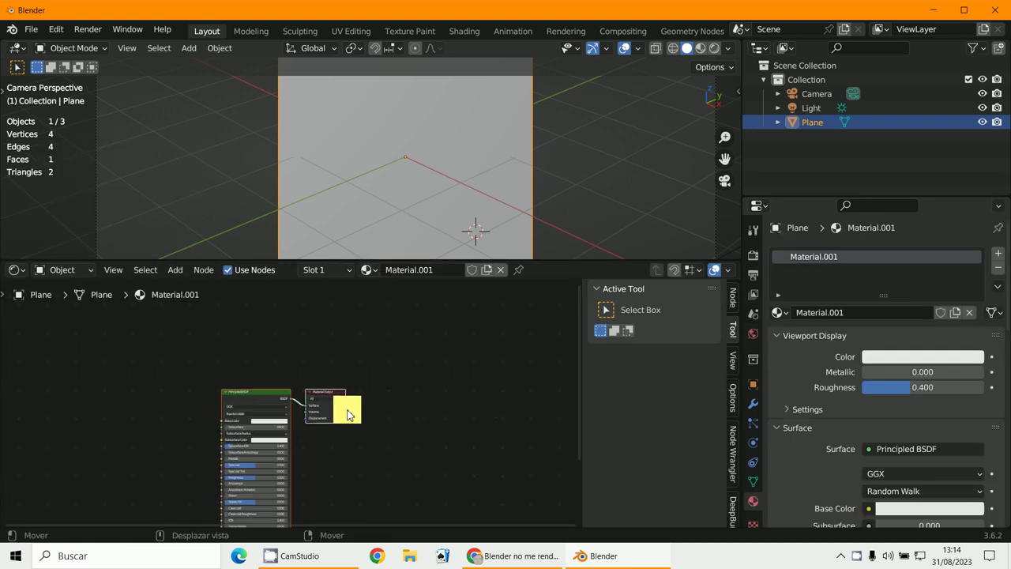
click(350, 363)
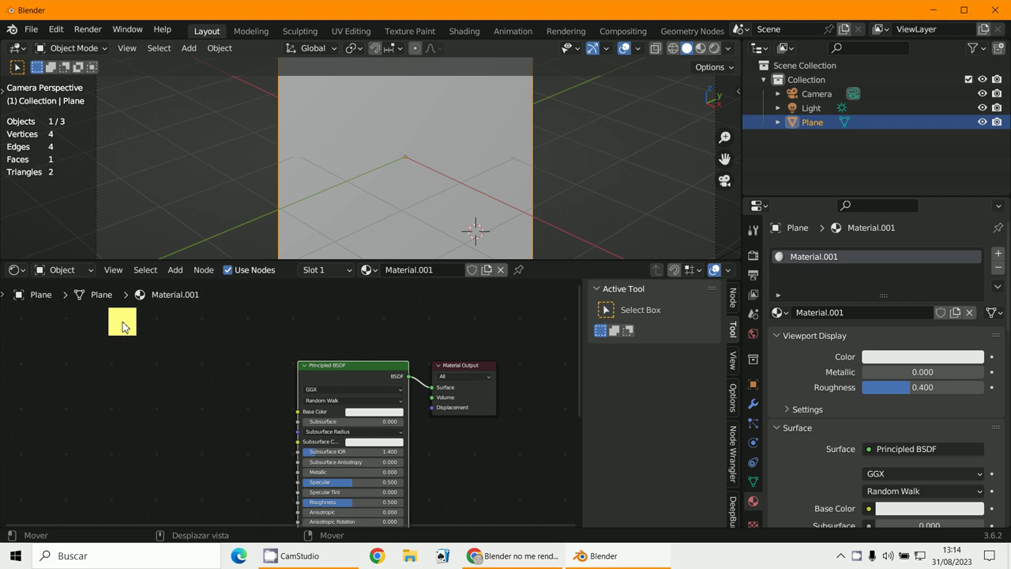
key(t)
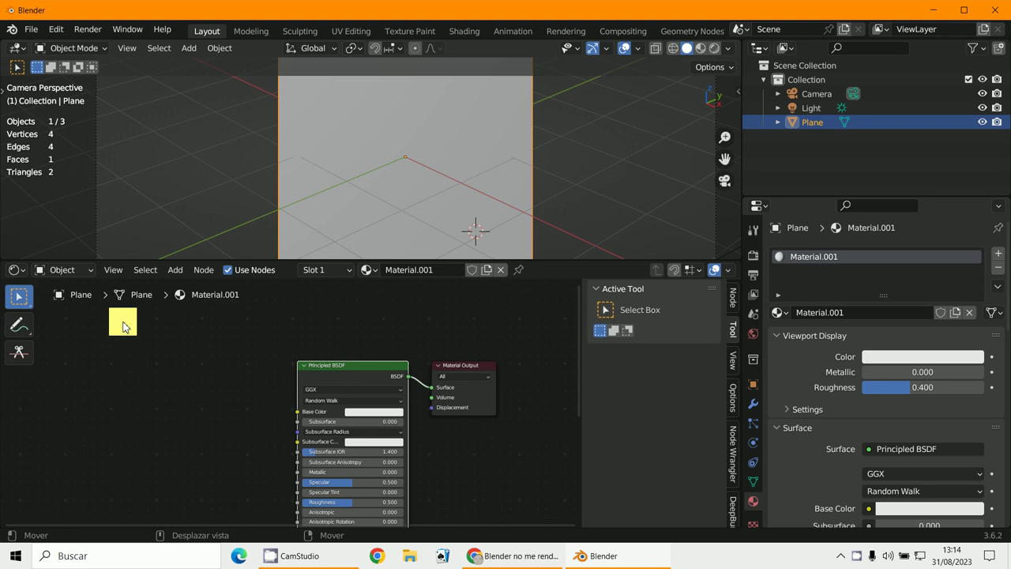
click(306, 431)
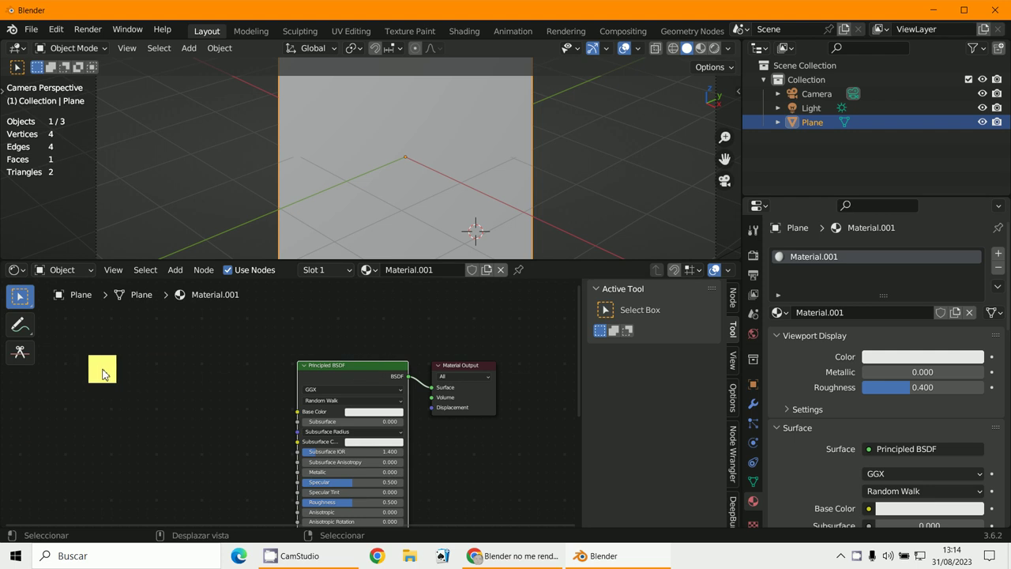
key(t)
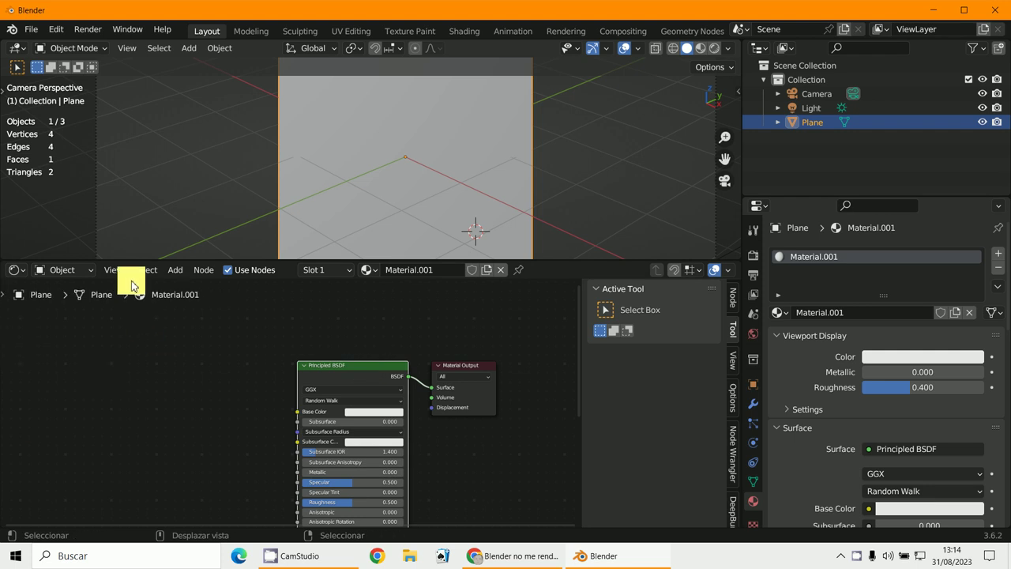
Check in the preferences, among the Node category add-ons, whether Node Wrangler is enabled.
click(53, 31)
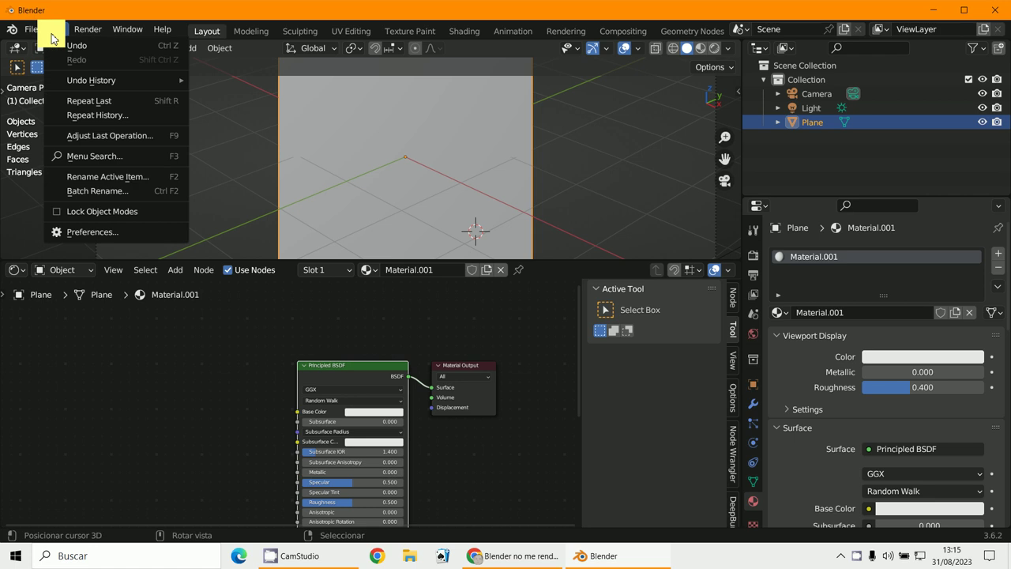
click(76, 231)
click(32, 177)
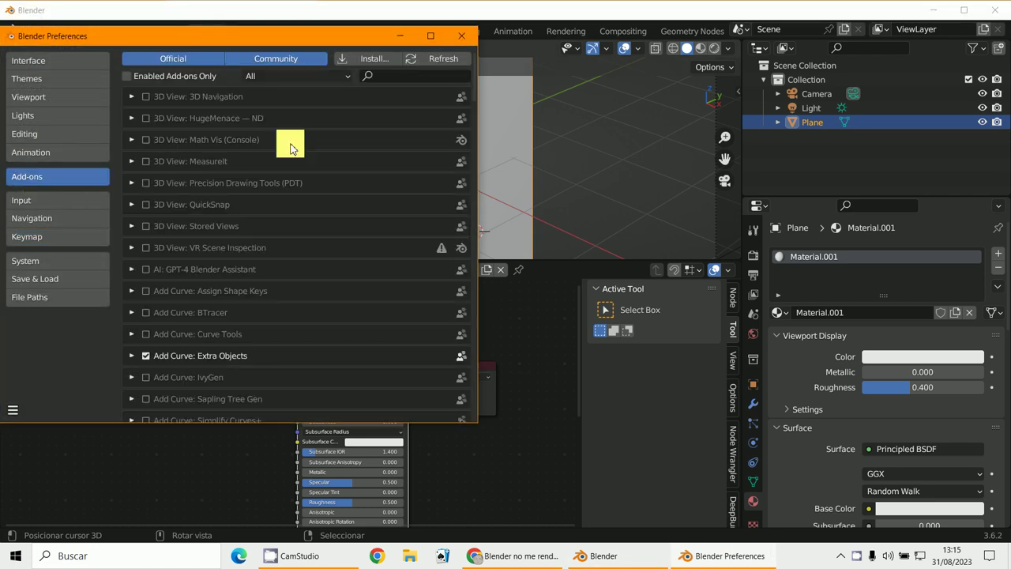
click(318, 76)
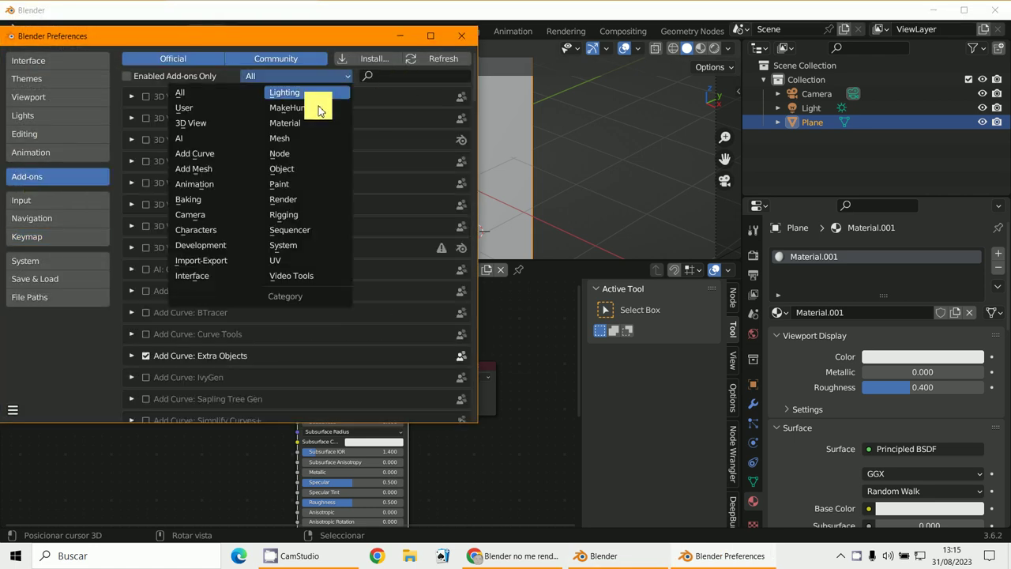
click(296, 153)
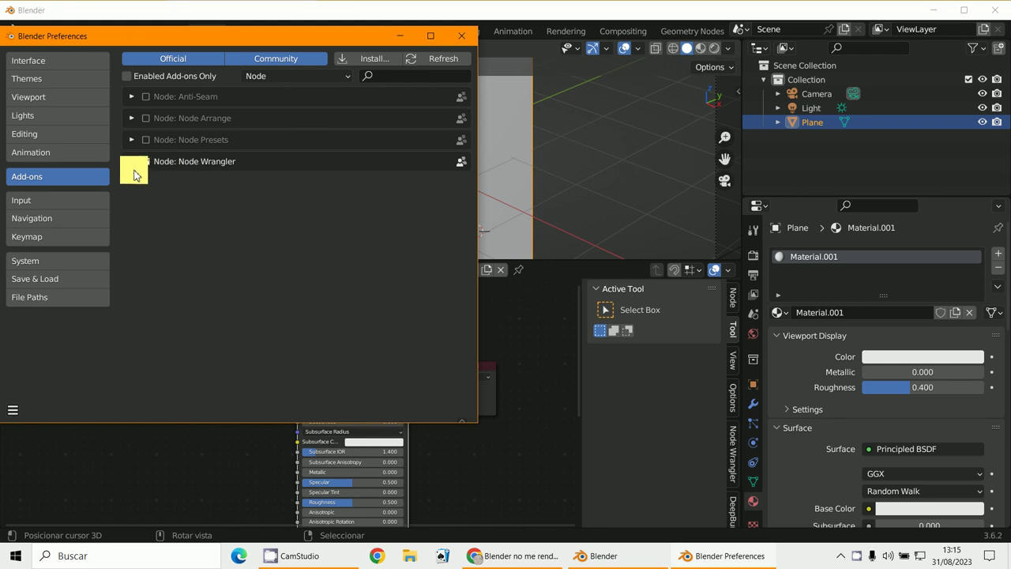
click(131, 162)
click(129, 163)
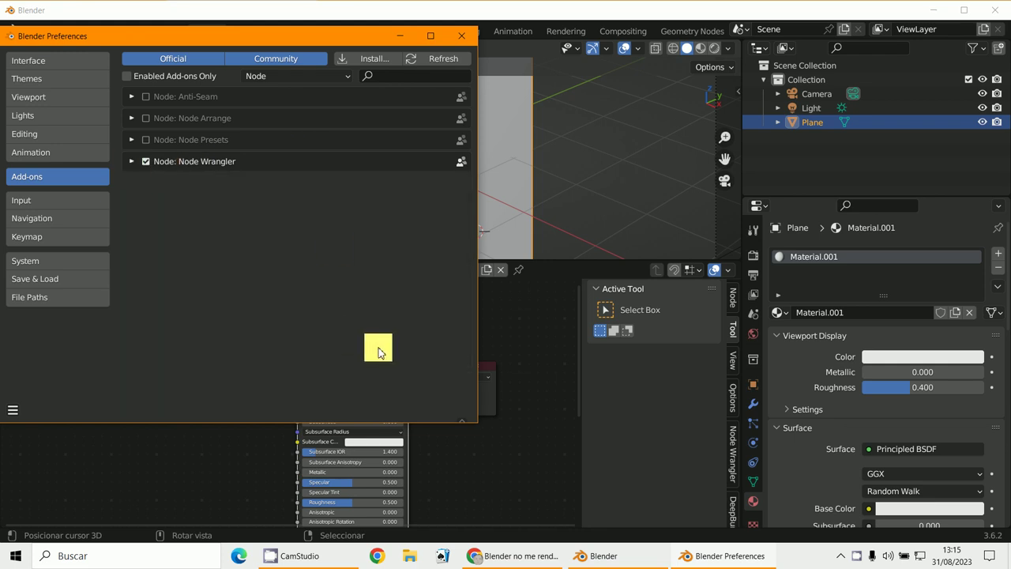
click(463, 46)
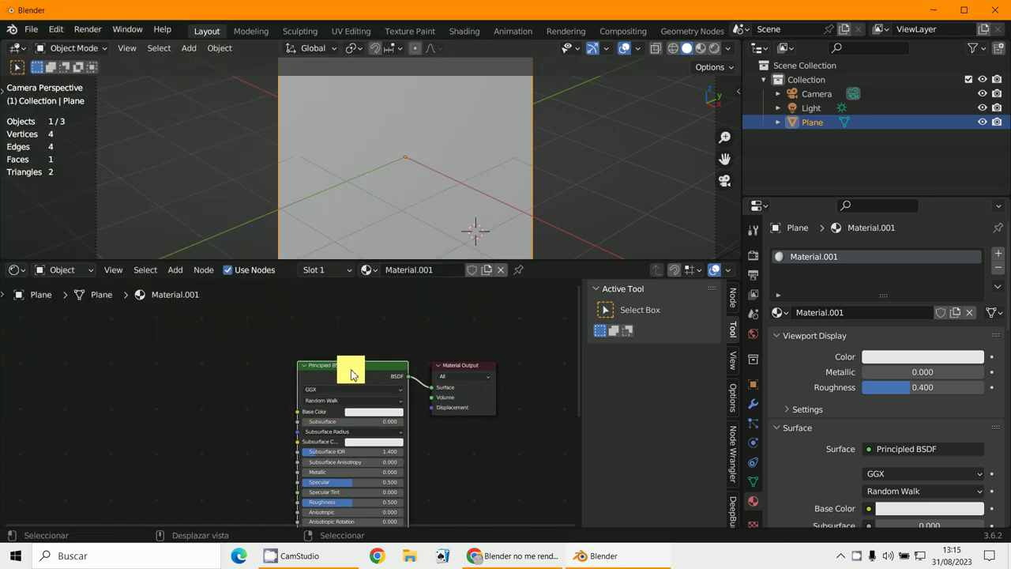
Use Node Wrangler to add Texture Coordinate, Mapping and Image Texture nodes feeding the Principled BSDF's Base Color.
click(169, 348)
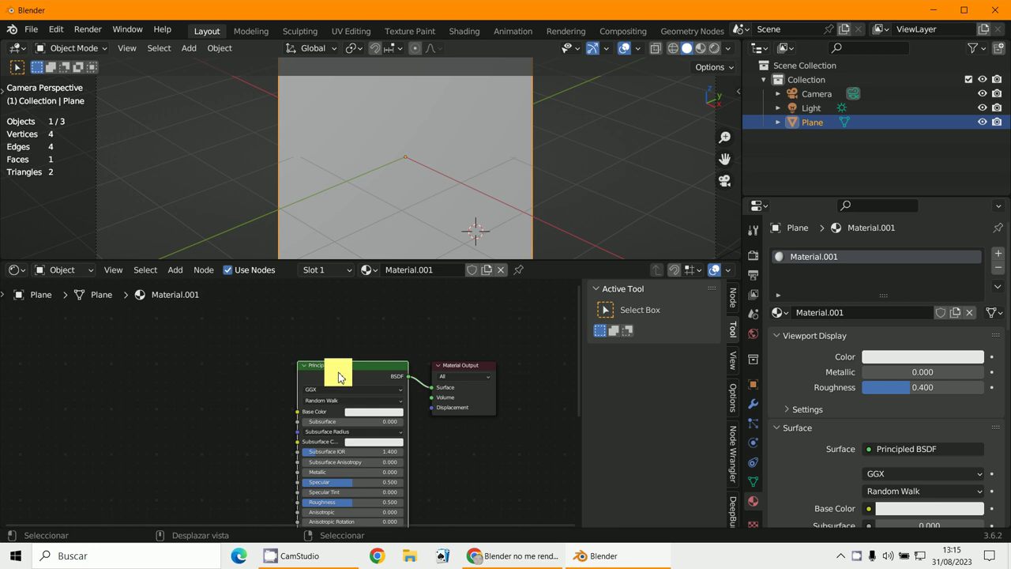
key(ctrl+t)
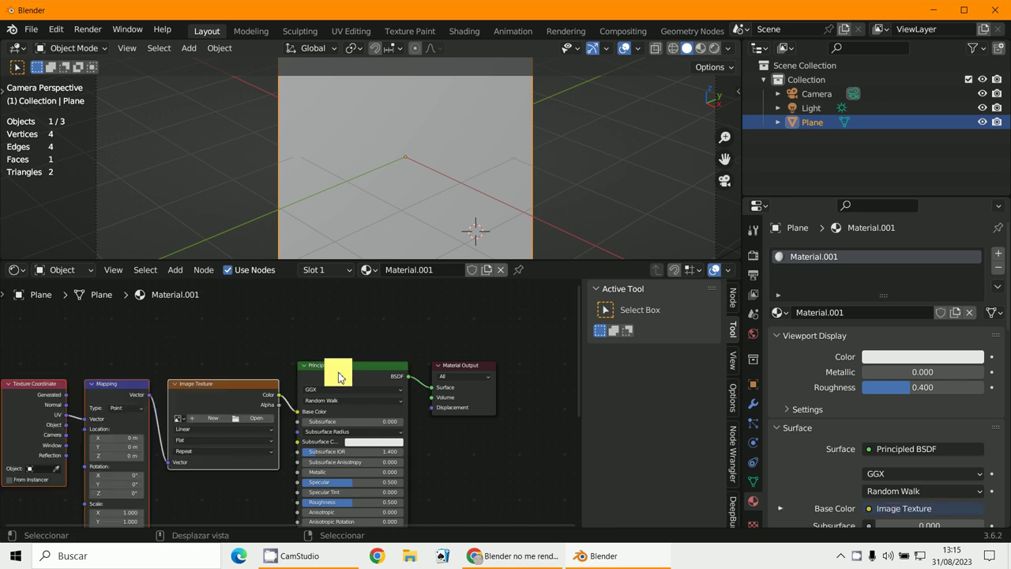
scroll(338, 377, up, 5)
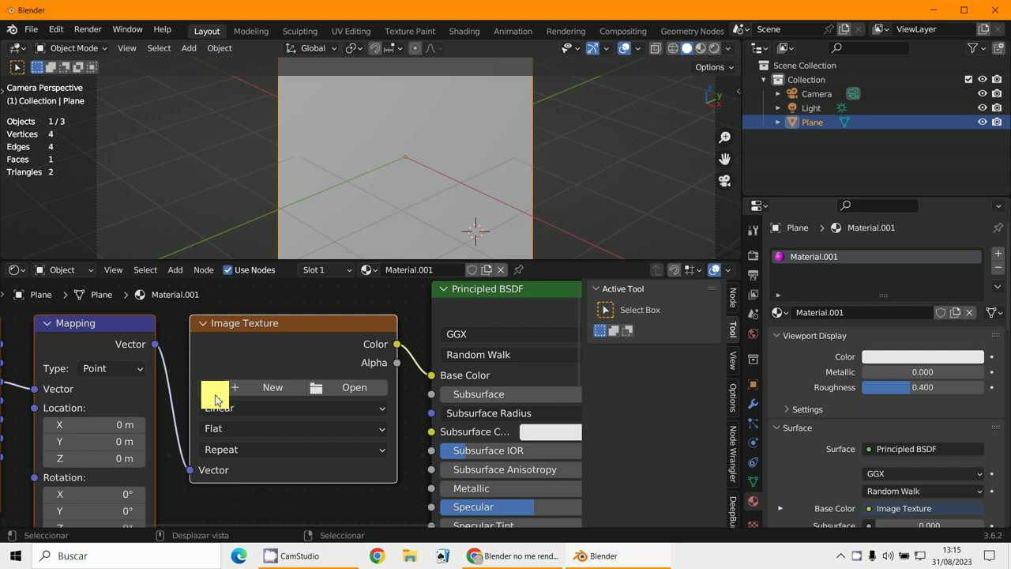
Load capitan_Hispania.png from the D:\IMAGENES\PNG folder into the Image Texture node.
click(214, 391)
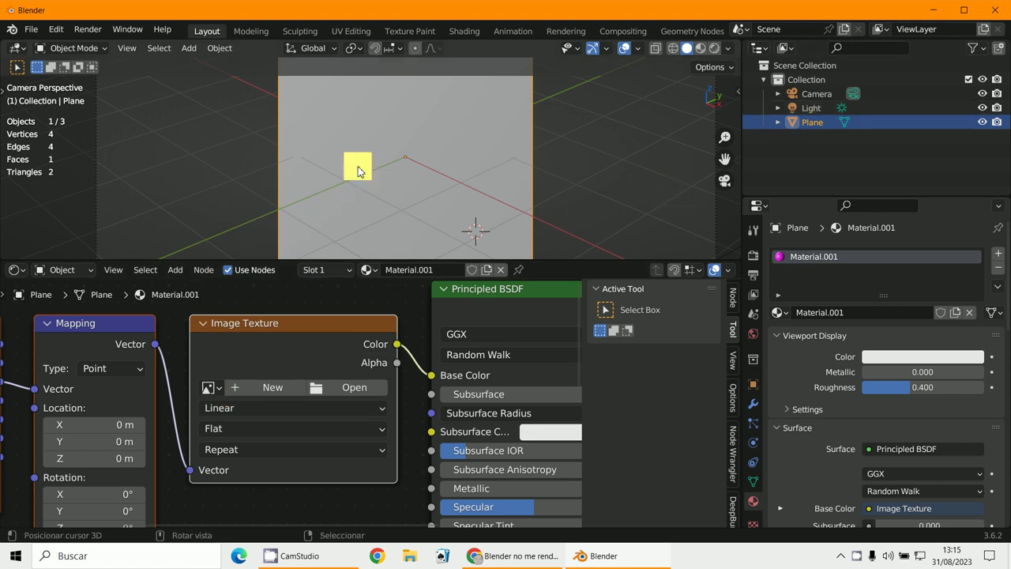
click(330, 388)
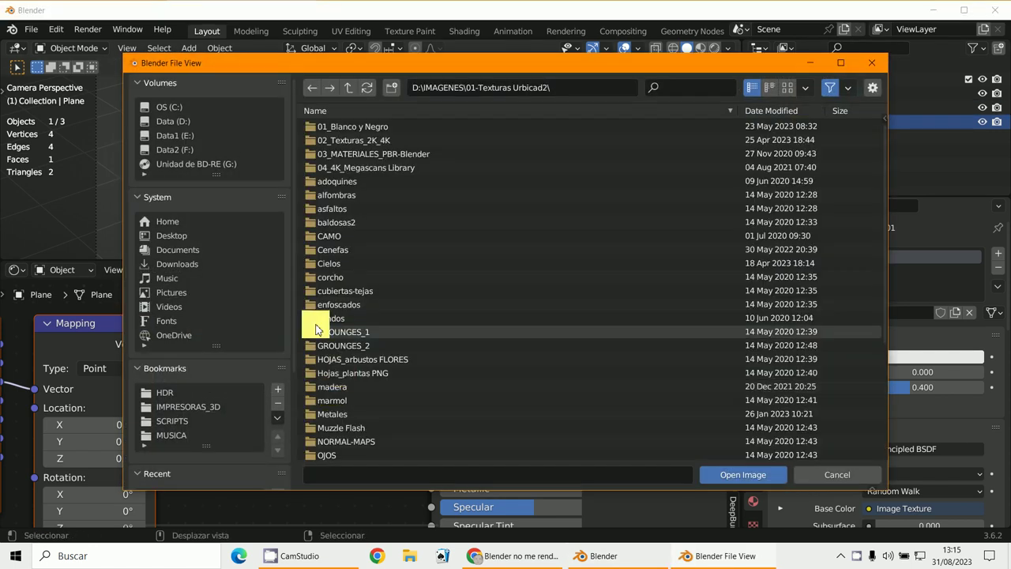
click(350, 90)
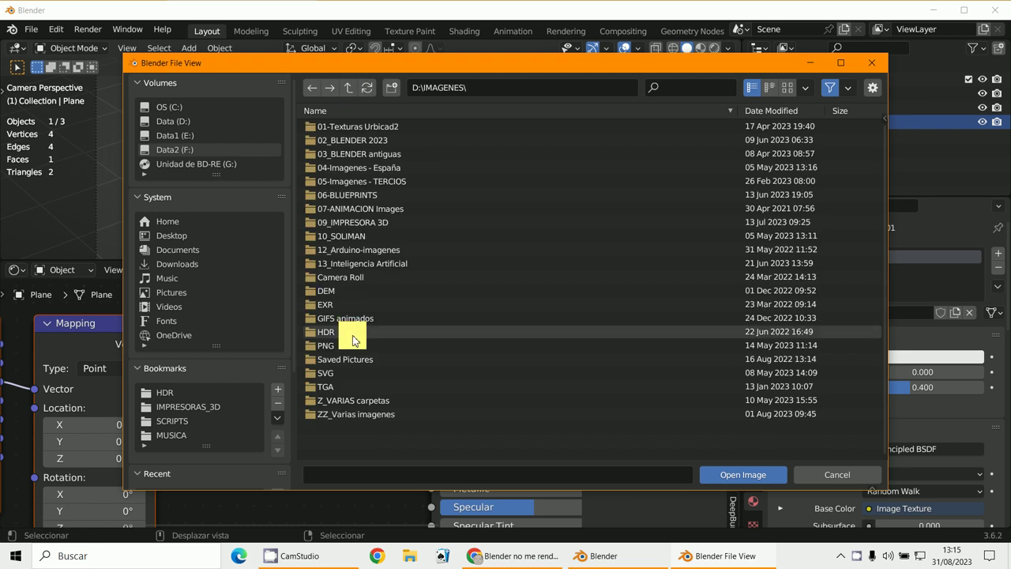
click(325, 349)
click(325, 348)
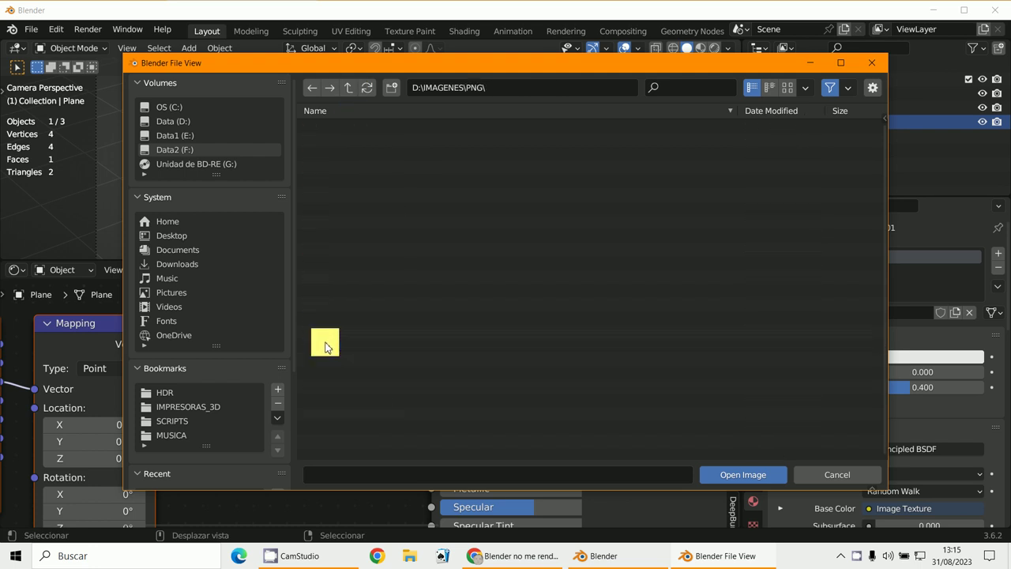
click(794, 89)
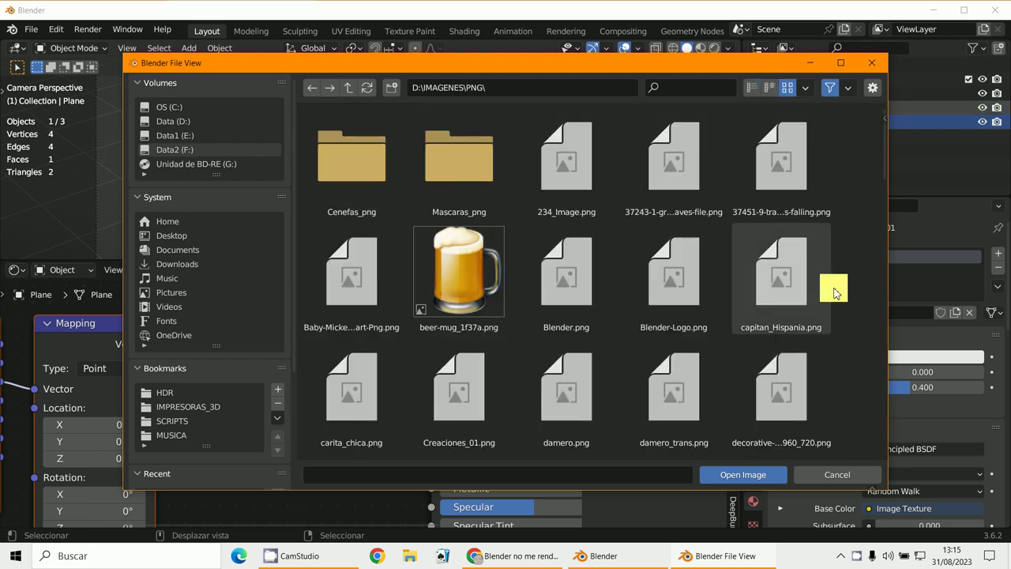
scroll(672, 324, down, 3)
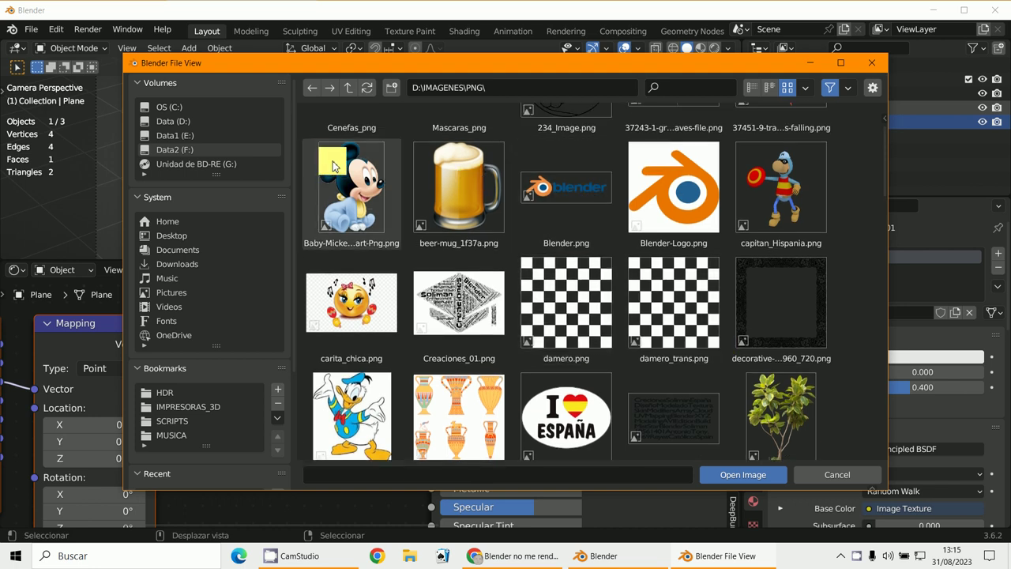
double_click(780, 184)
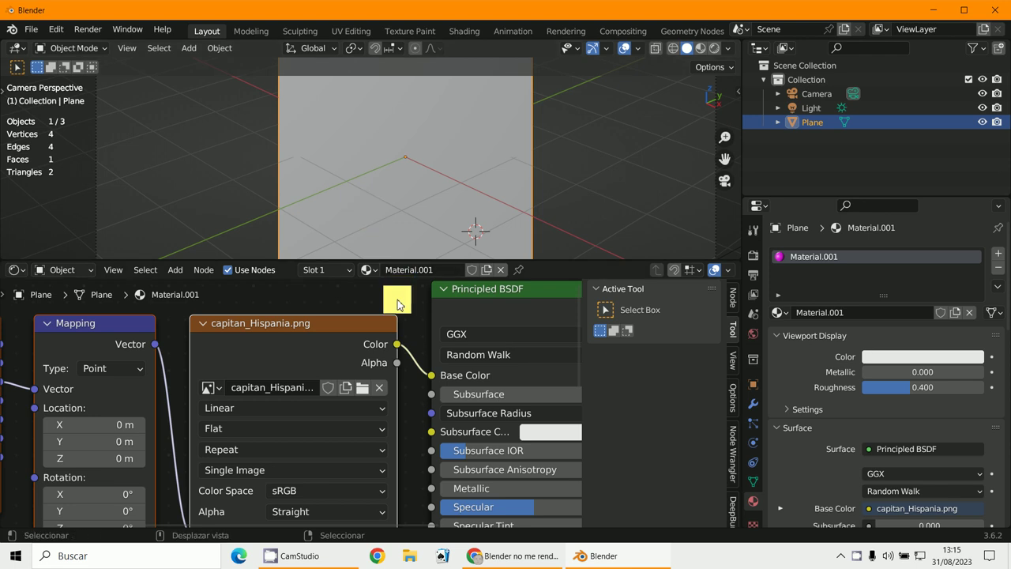
Set the solid viewport shading color to Texture so the plane displays its image.
click(727, 50)
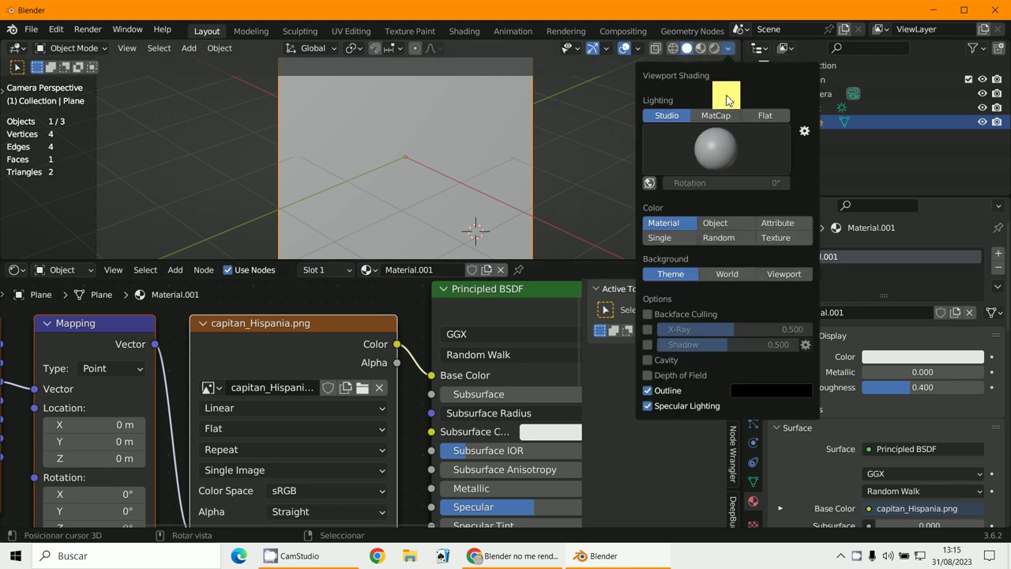
click(780, 240)
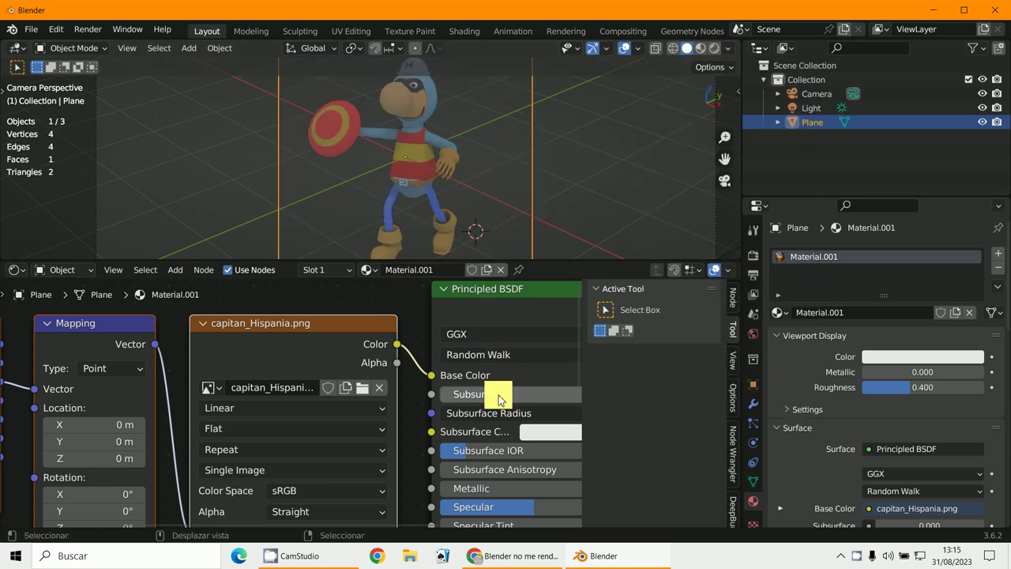
scroll(514, 378, down, 2)
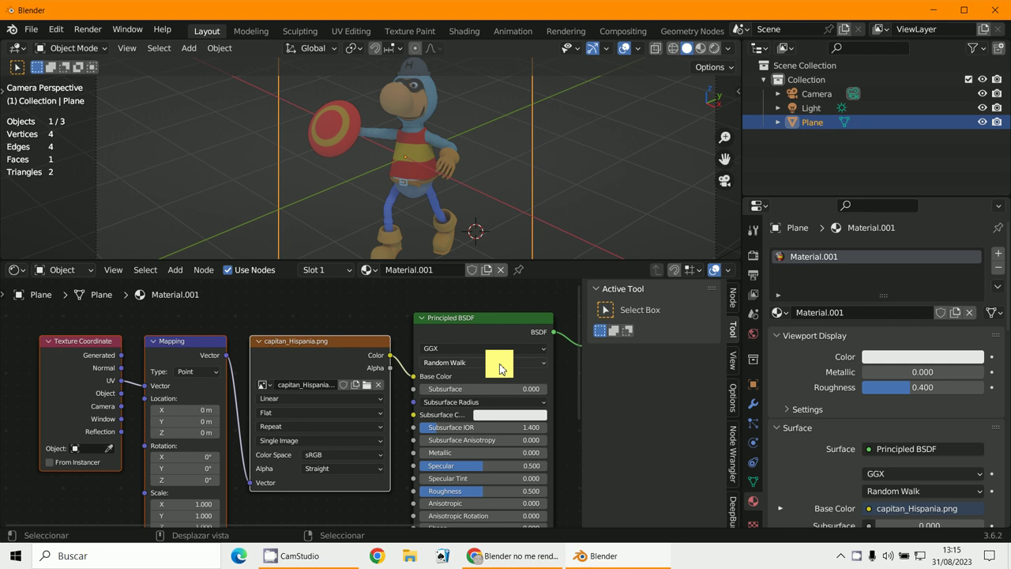
Render the current frame to check the plane's transparency, and minimize the render window.
key(F12)
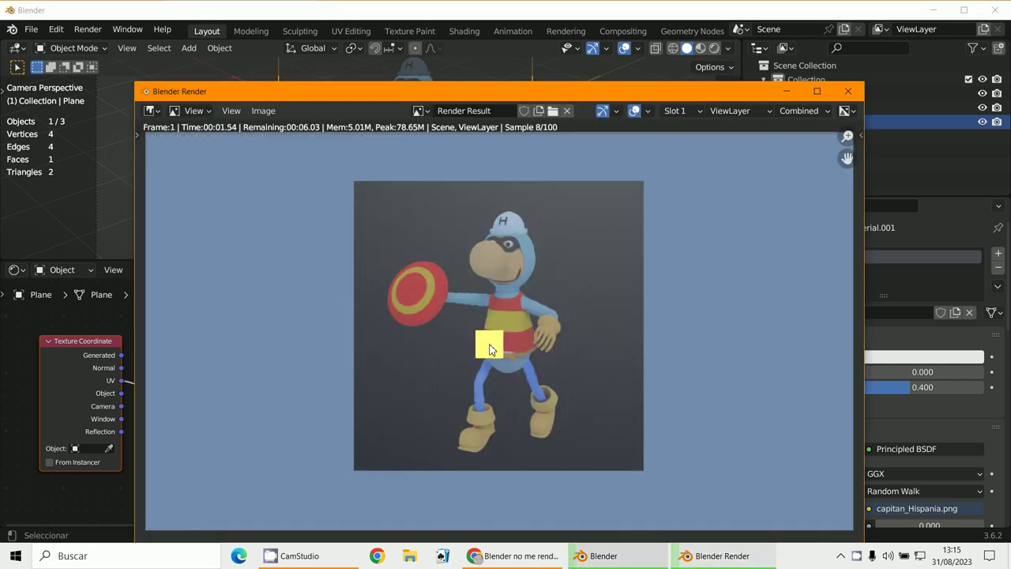
click(786, 92)
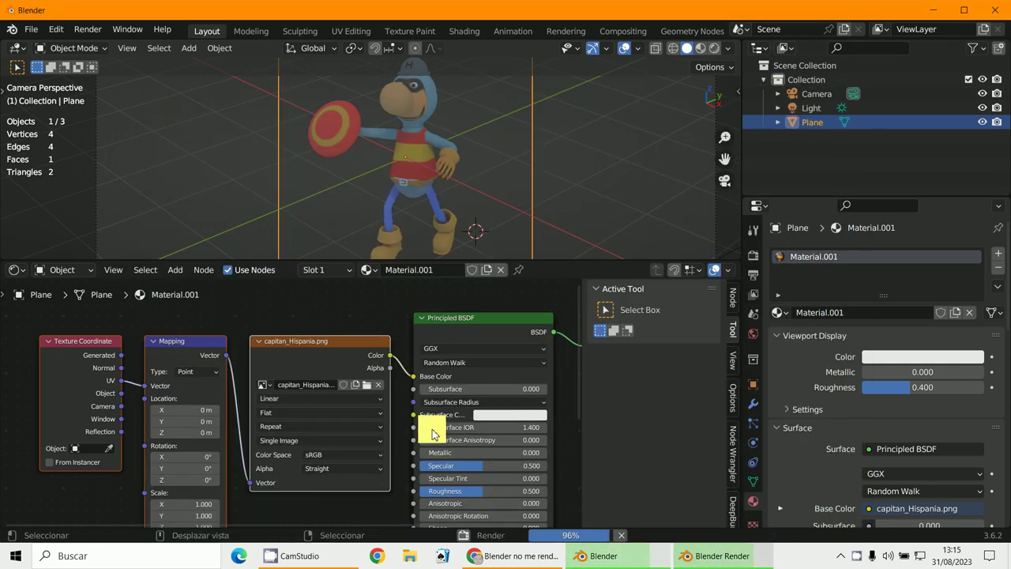
scroll(401, 434, up, 2)
scroll(436, 339, down, 3)
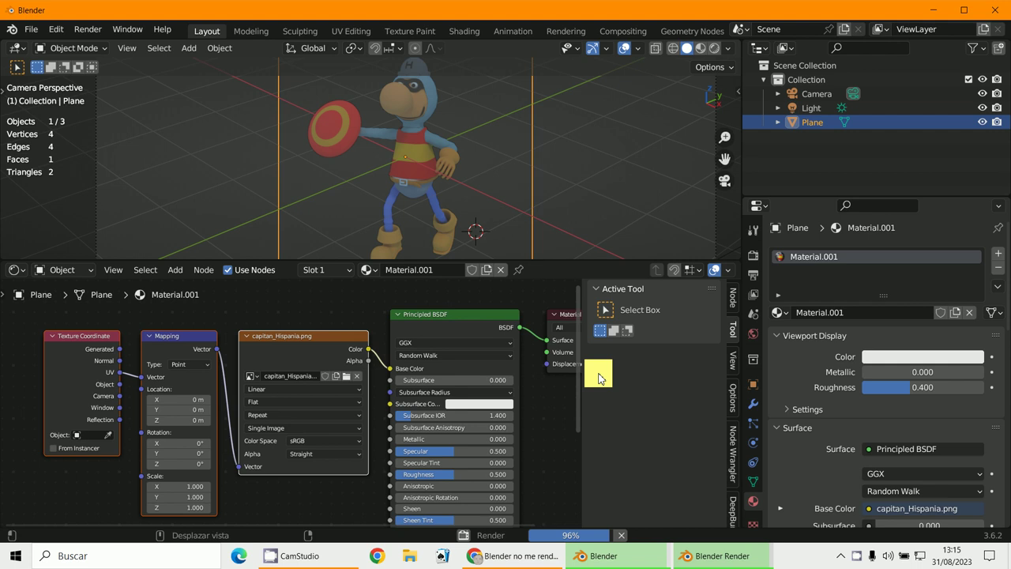
Hide the shader editor's sidebar and enlarge the editor area so the whole node tree fits.
key(n)
middle_drag(429, 402, 442, 359)
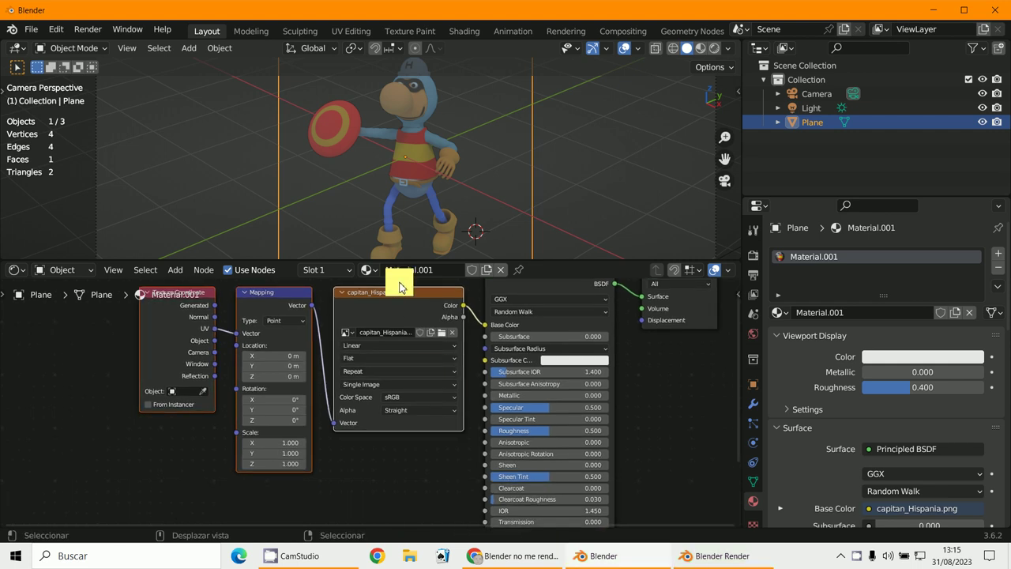
scroll(355, 367, down, 2)
middle_drag(355, 367, 335, 372)
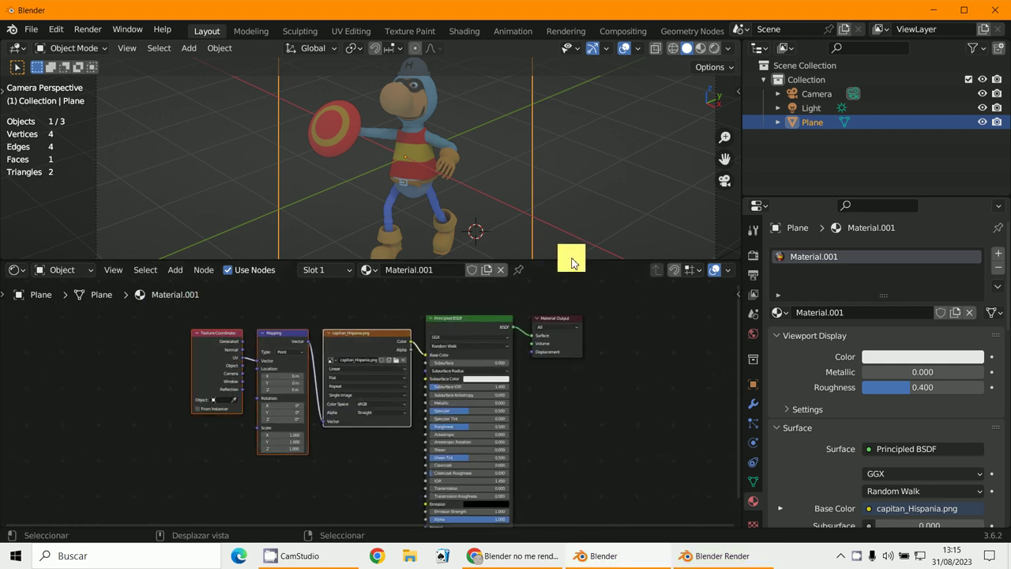
drag(571, 262, 571, 215)
scroll(596, 388, up, 2)
scroll(530, 315, down, 1)
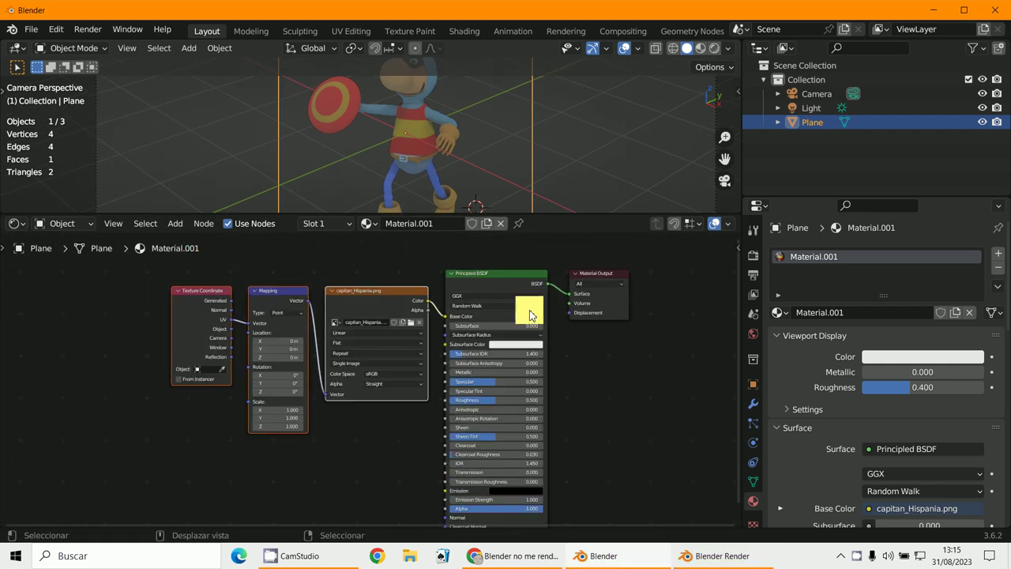
Connect the Image Texture's Alpha output to the Principled BSDF's Alpha input and test-render the frame.
drag(497, 278, 516, 282)
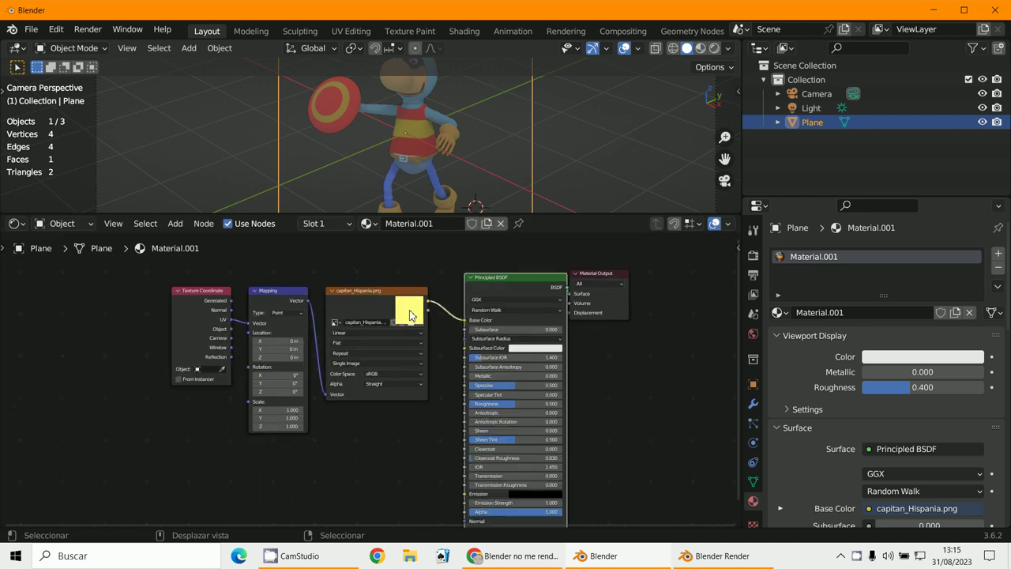
drag(426, 314, 470, 386)
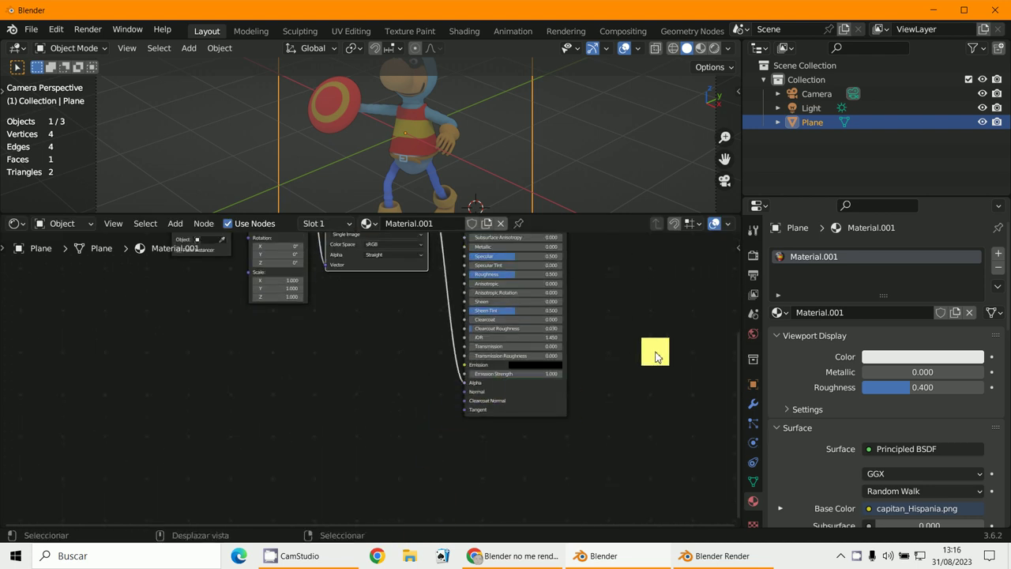
key(F12)
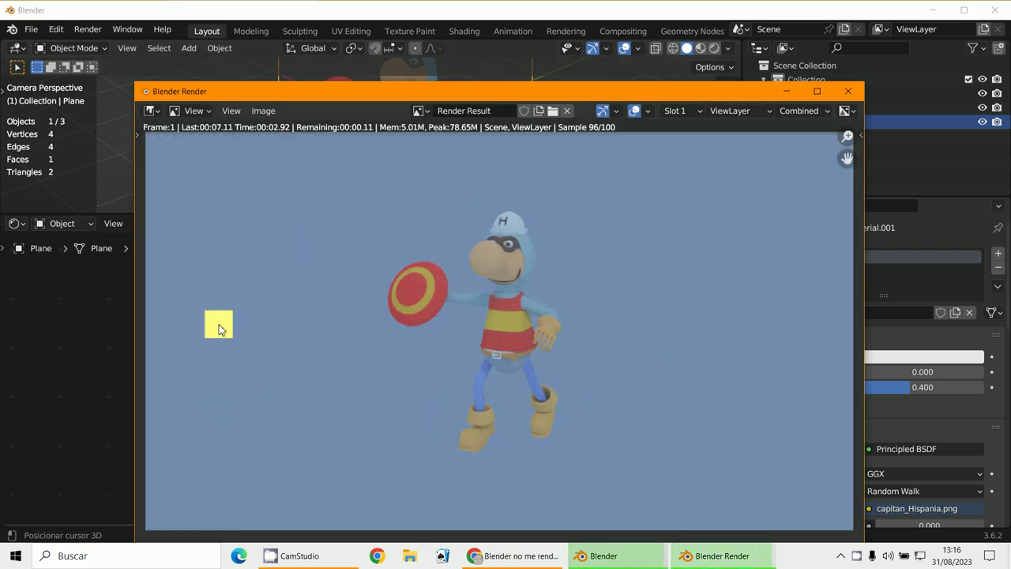
click(791, 90)
Set the World surface's background color to green and render the frame to check it.
click(752, 338)
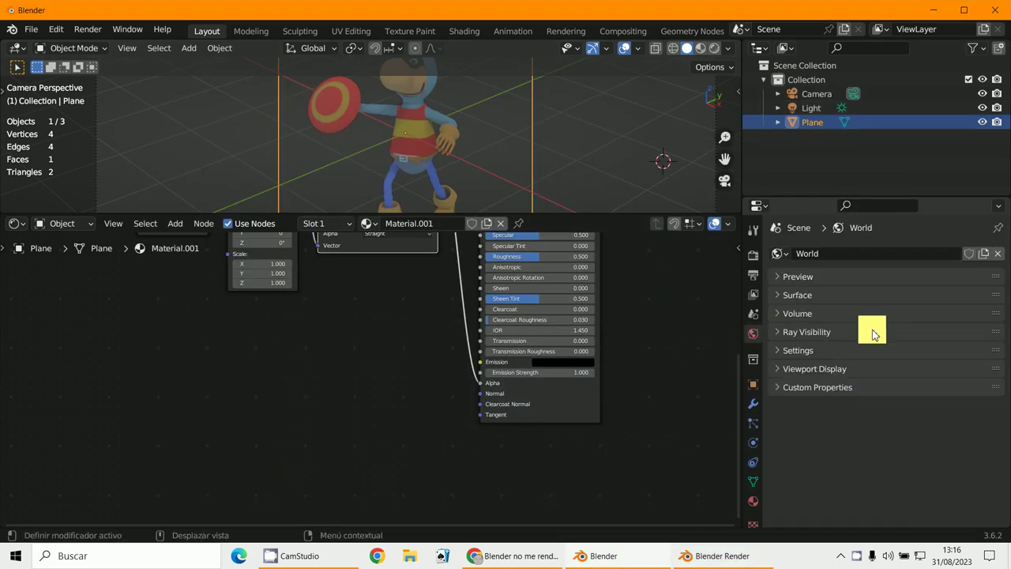
click(786, 314)
click(782, 294)
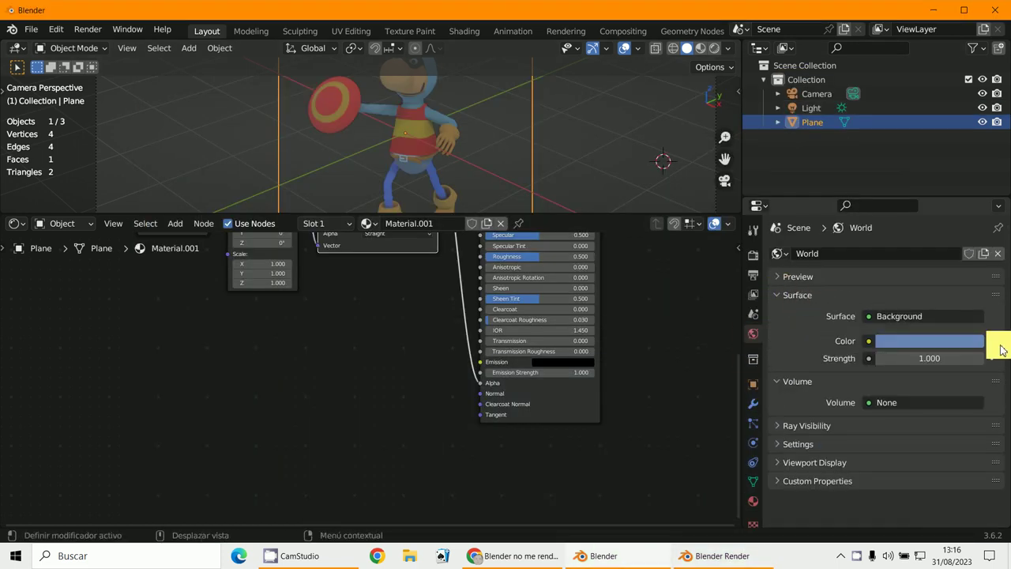
click(953, 341)
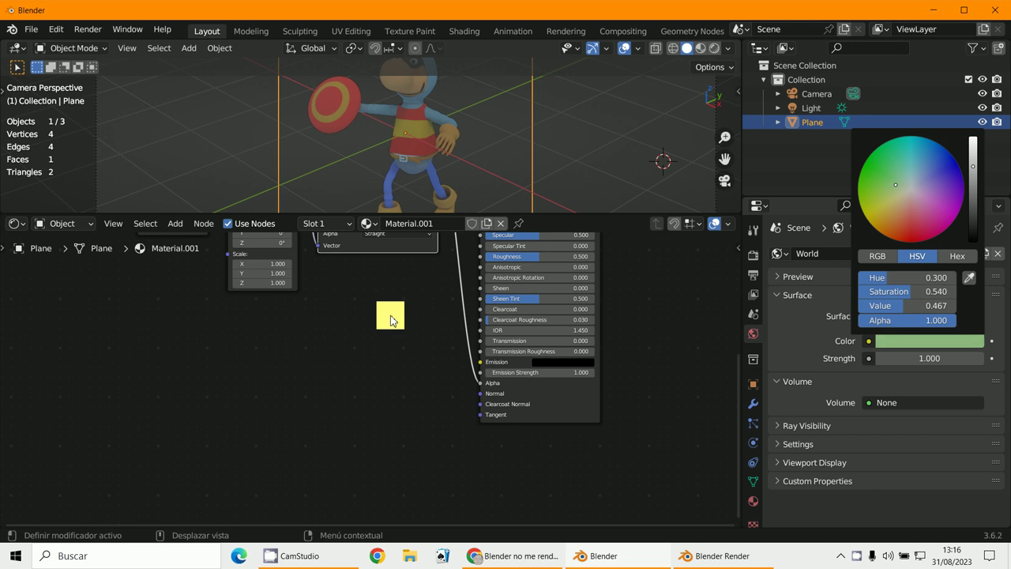
click(885, 177)
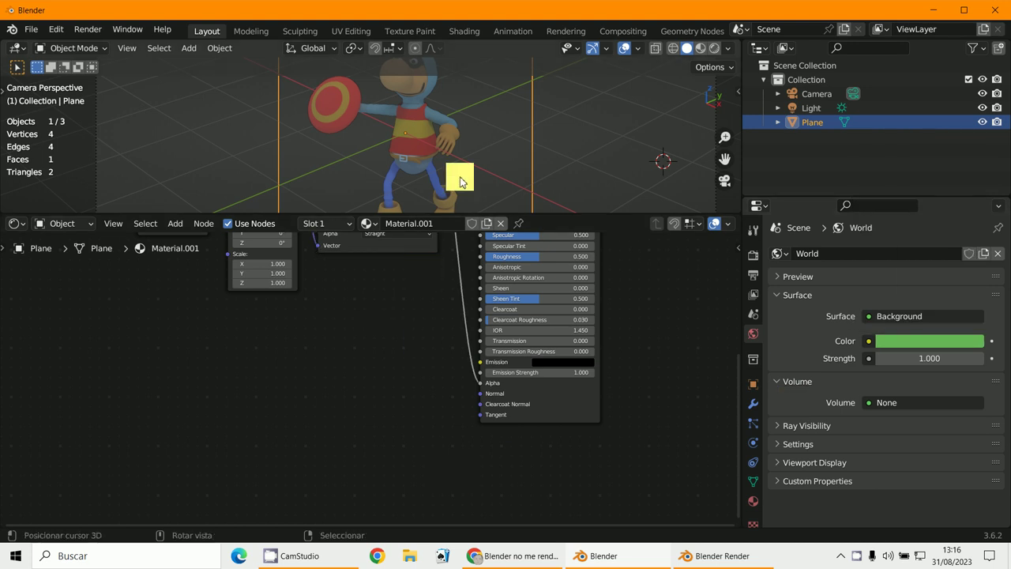
key(F12)
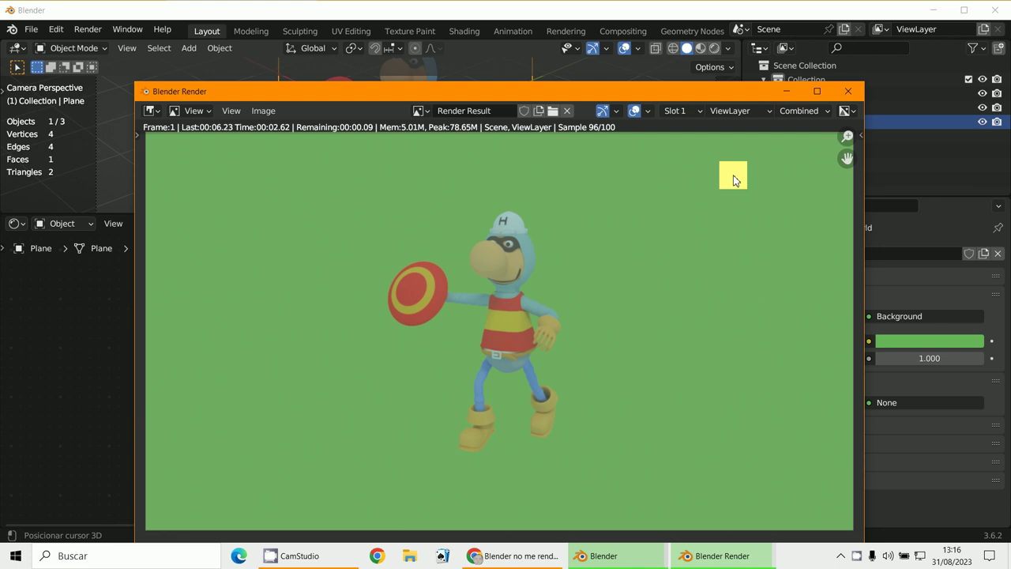
click(787, 91)
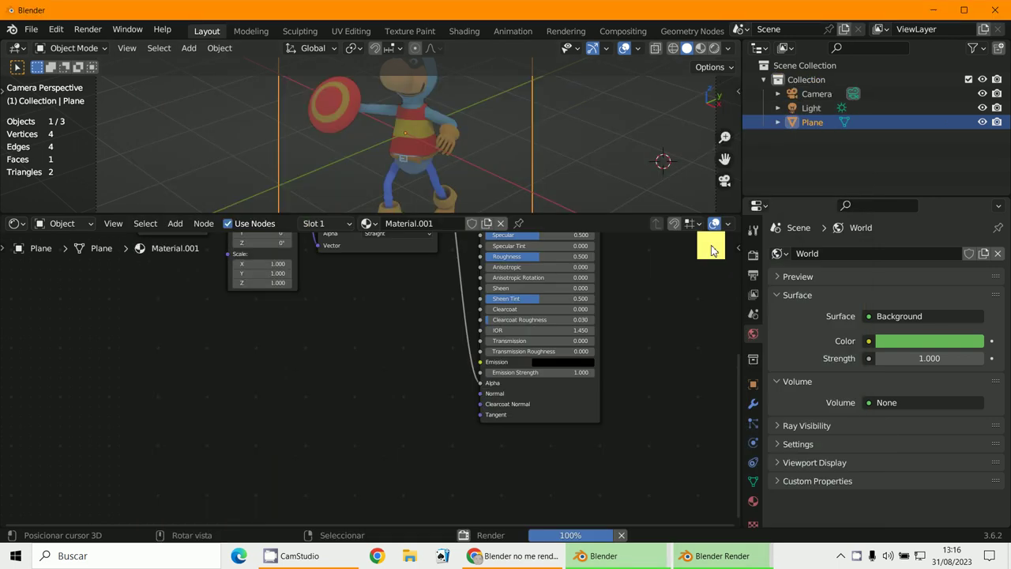
Enable Transparent in the Film render settings, keeping Cycles as the render engine.
click(752, 274)
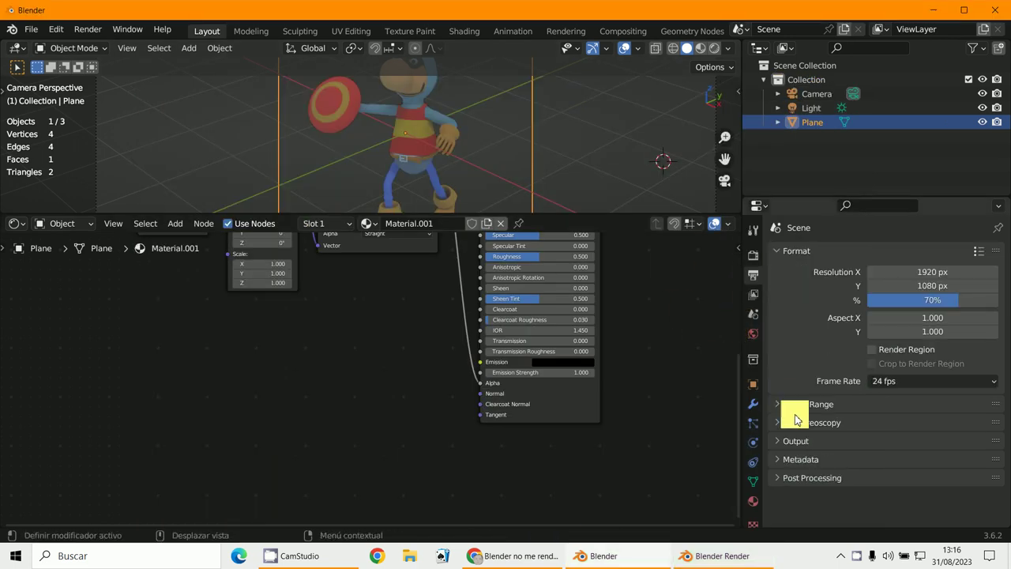
click(753, 255)
scroll(803, 417, down, 5)
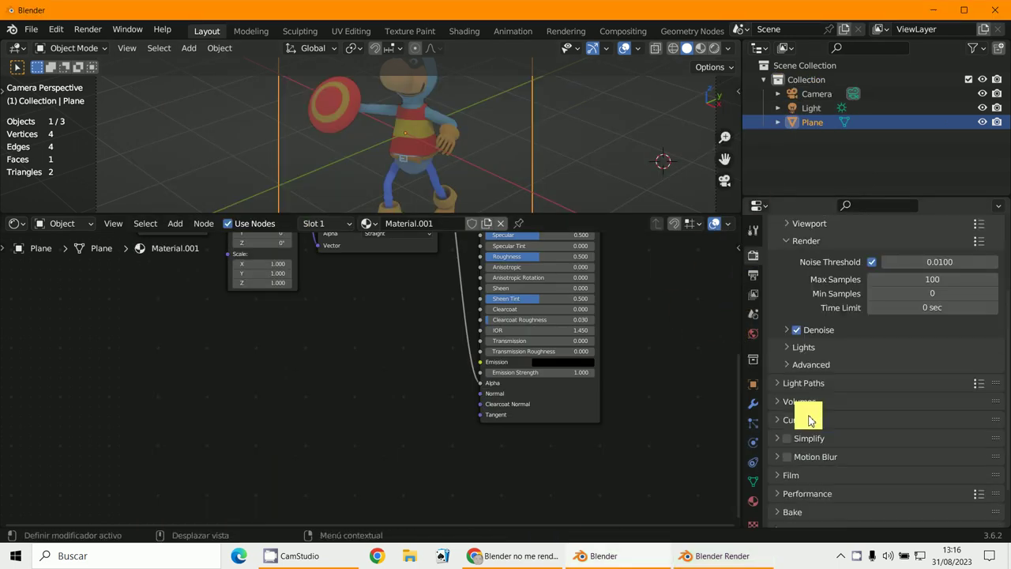
click(790, 425)
scroll(869, 427, down, 3)
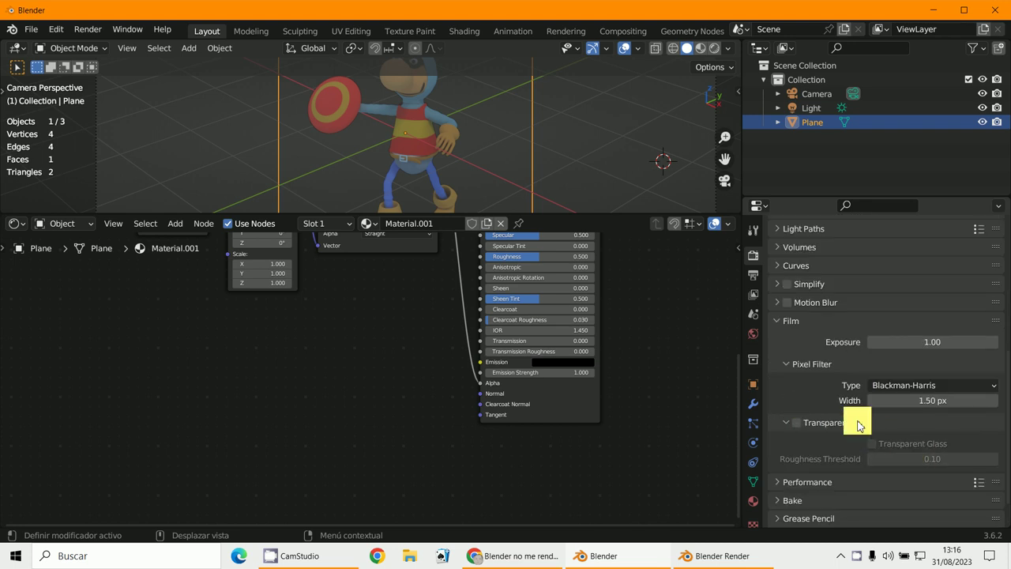
scroll(877, 371, up, 5)
scroll(898, 350, up, 4)
click(887, 253)
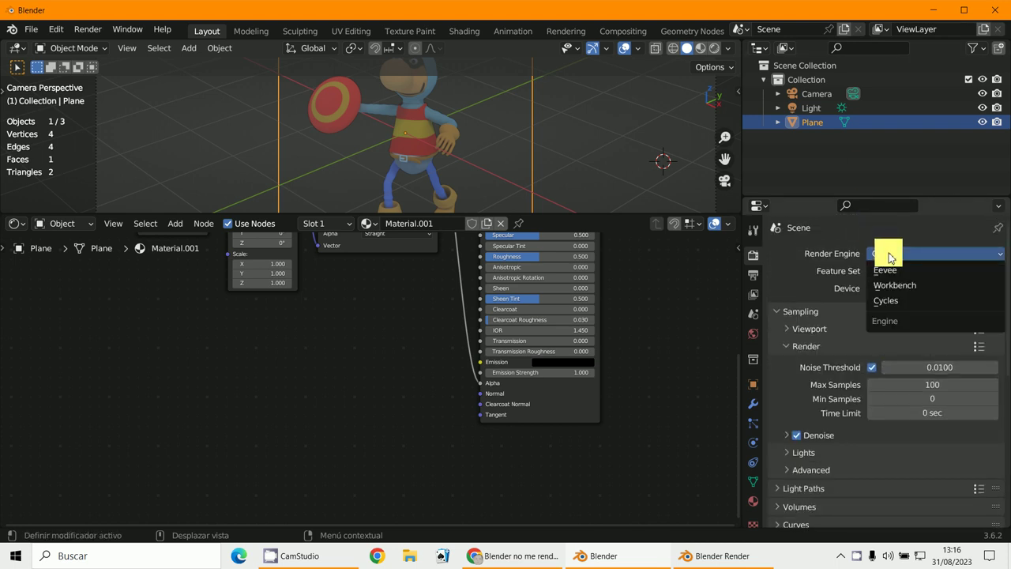
click(898, 258)
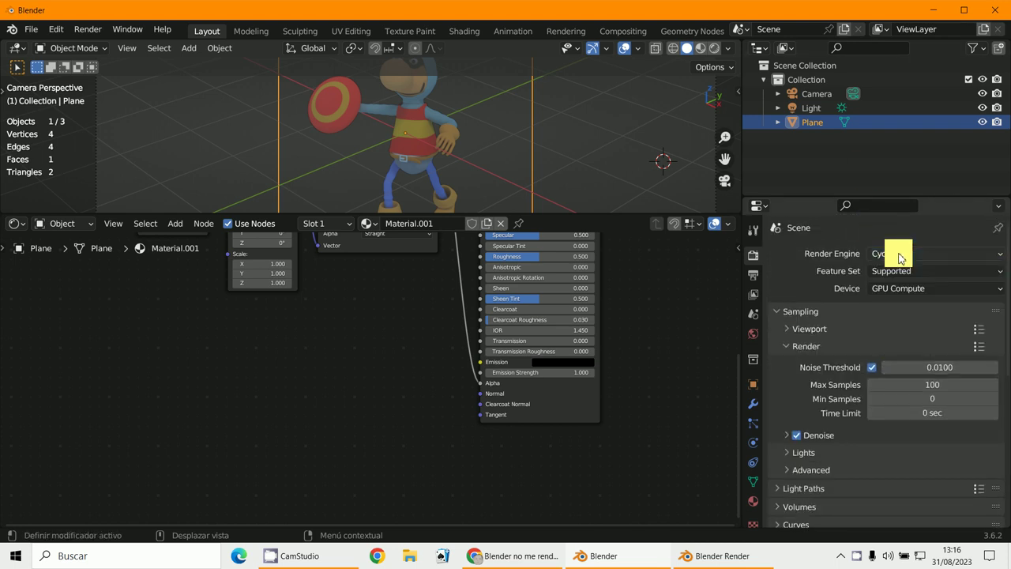
scroll(842, 402, down, 10)
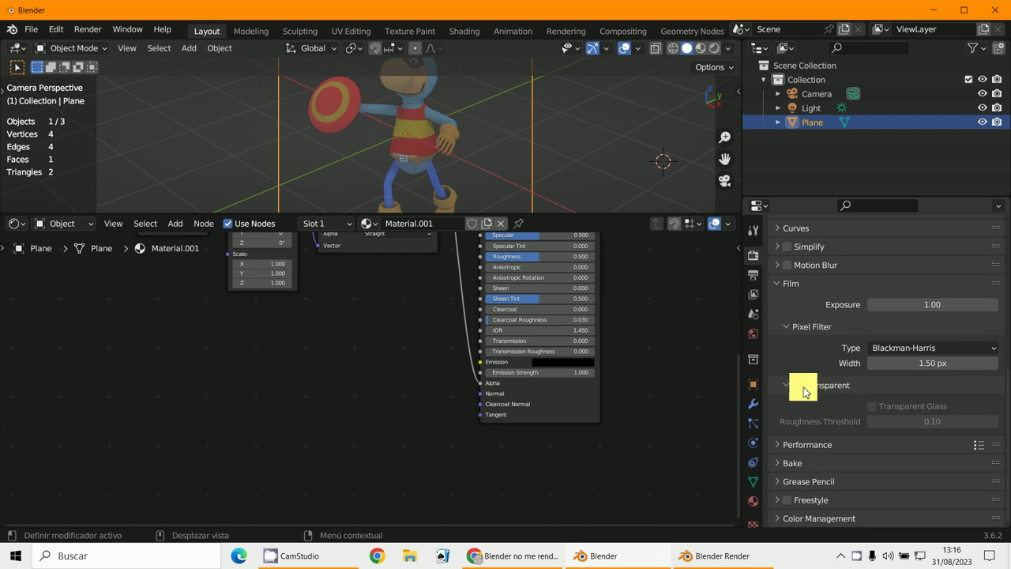
click(805, 389)
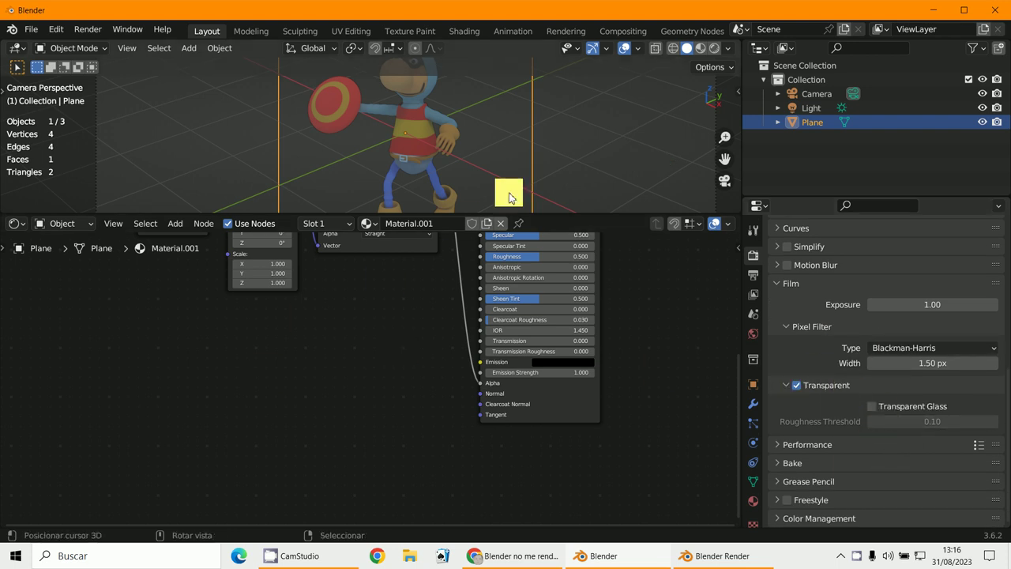
Render the frame, examine the character's edges and background up close, and minimize the render window.
key(F12)
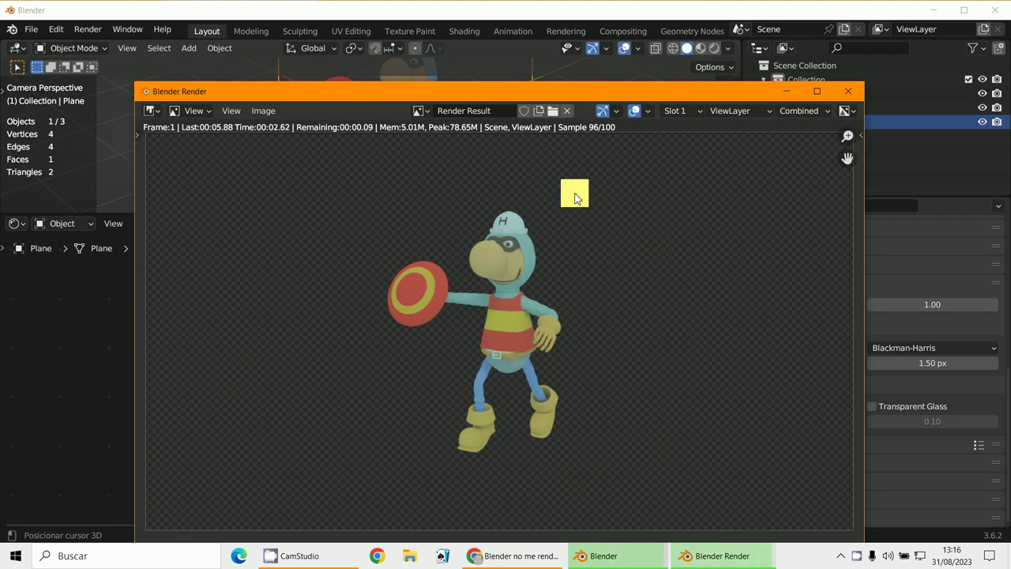
scroll(200, 257, up, 5)
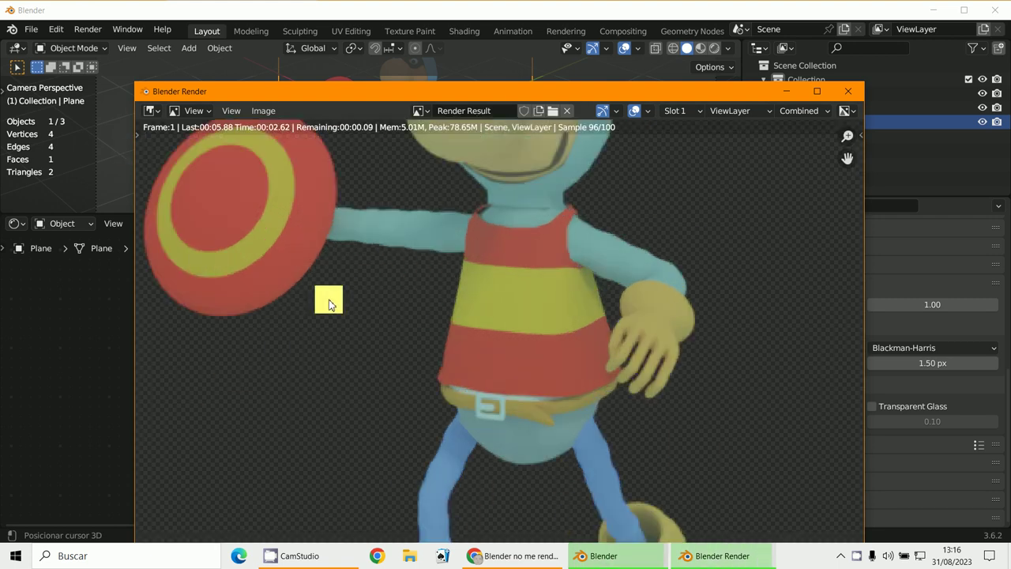
scroll(328, 316, down, 6)
scroll(643, 269, up, 2)
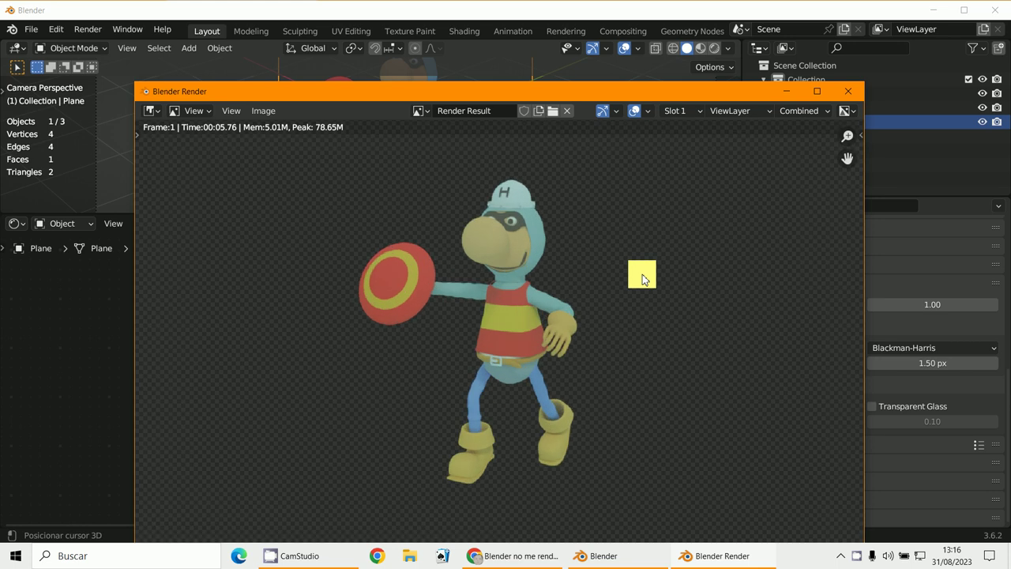
click(798, 93)
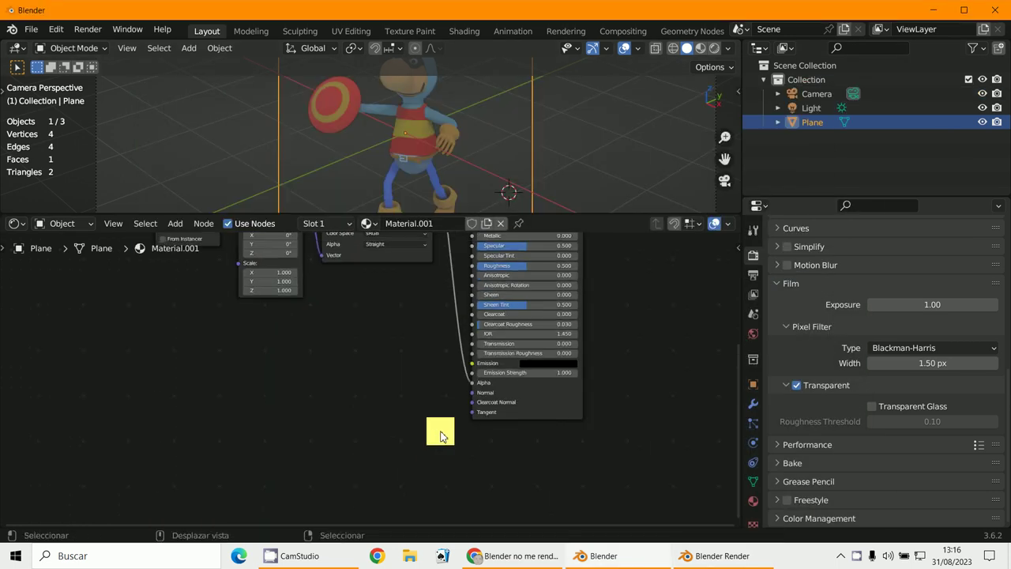
Set the Principled BSDF's Specular to 0 and render the frame again.
scroll(442, 431, up, 4)
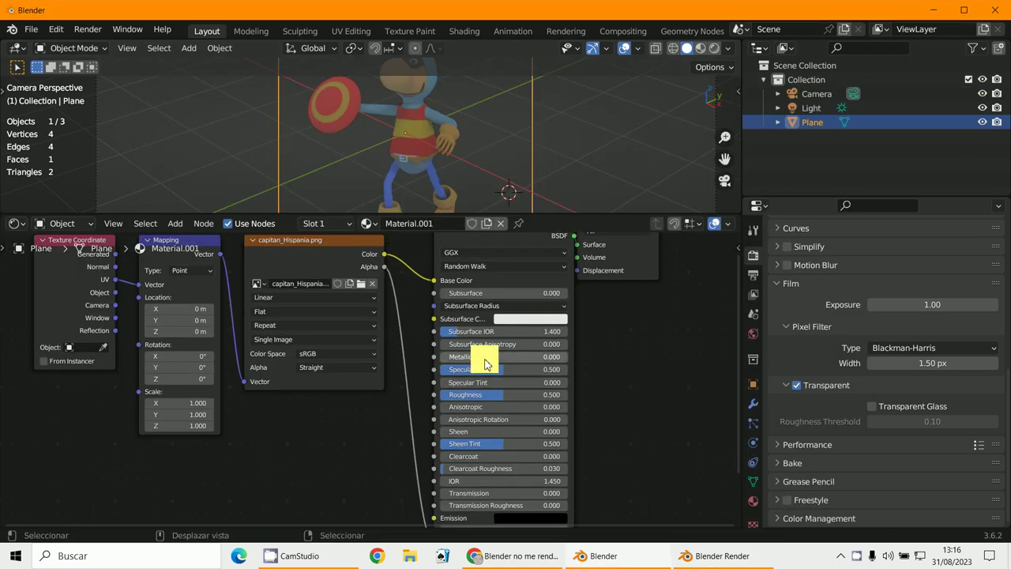
click(490, 368)
text(0)
key(Return)
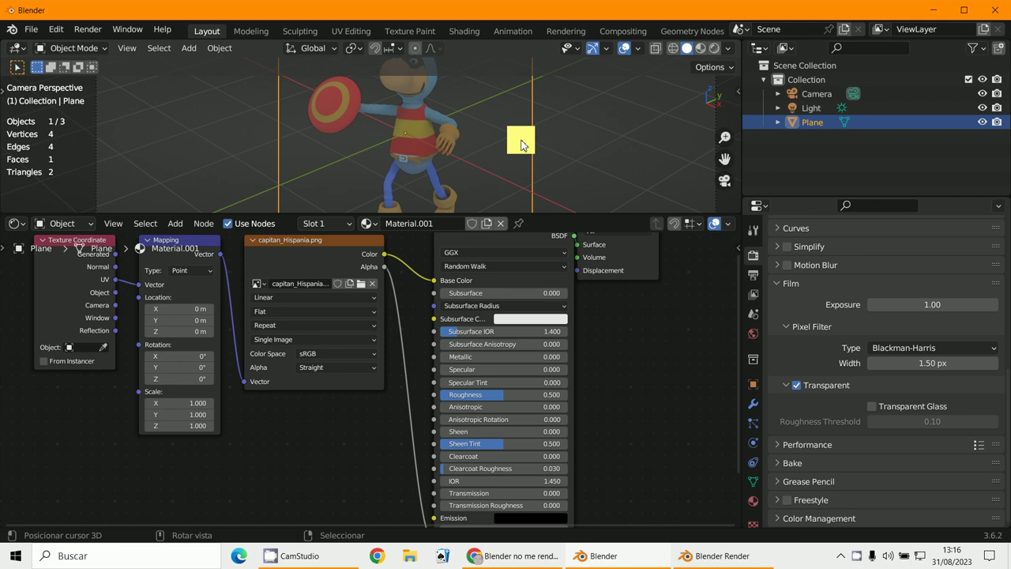
key(F12)
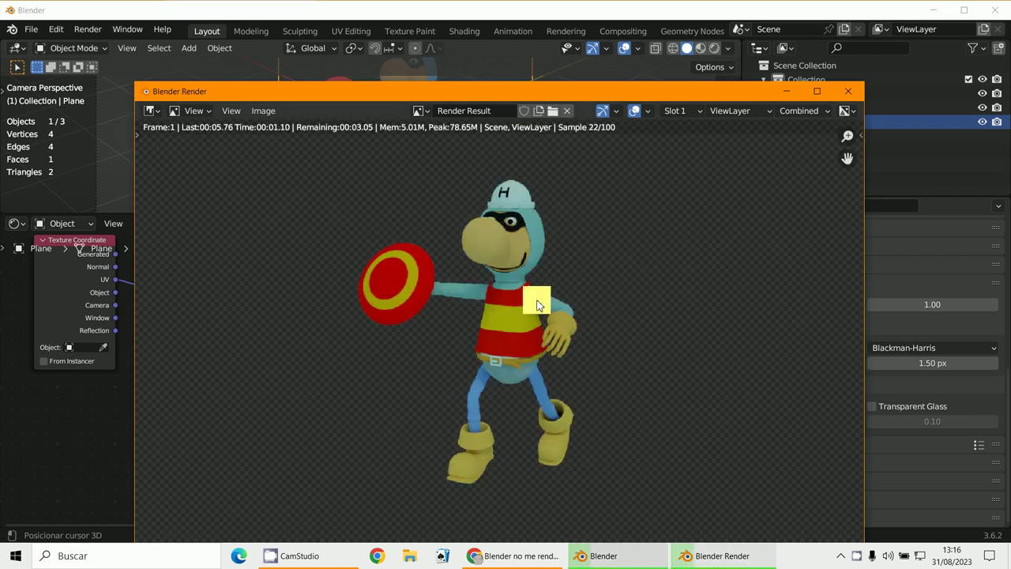
Save the render result in the Downloads folder as 333333led.png, in PNG format with RGBA color.
click(256, 111)
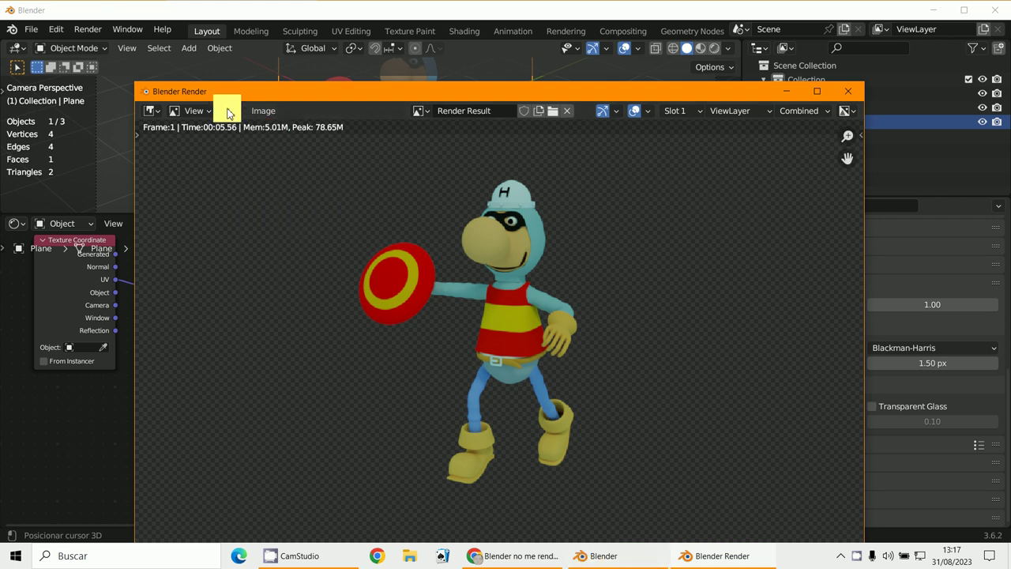
click(265, 110)
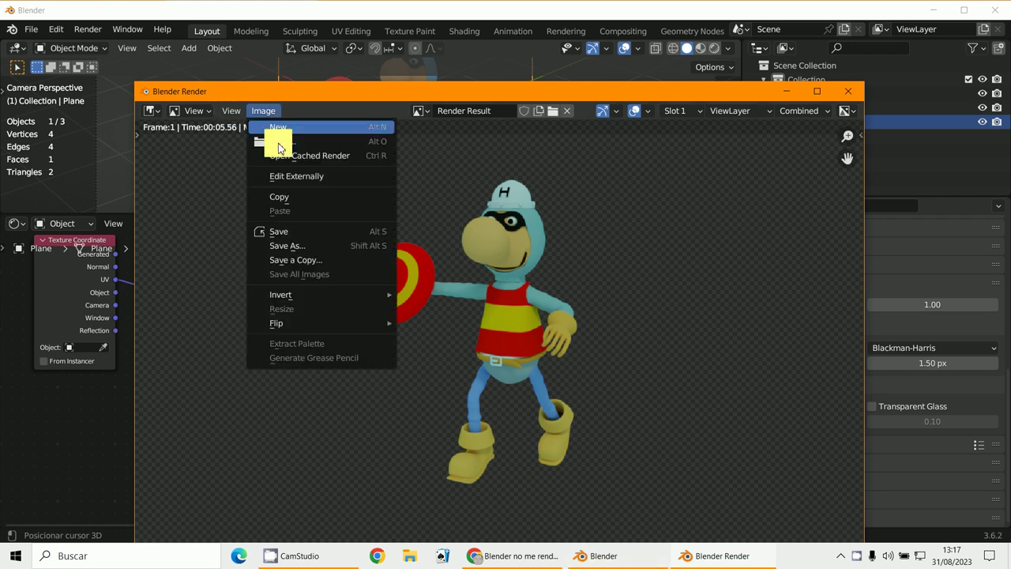
click(307, 245)
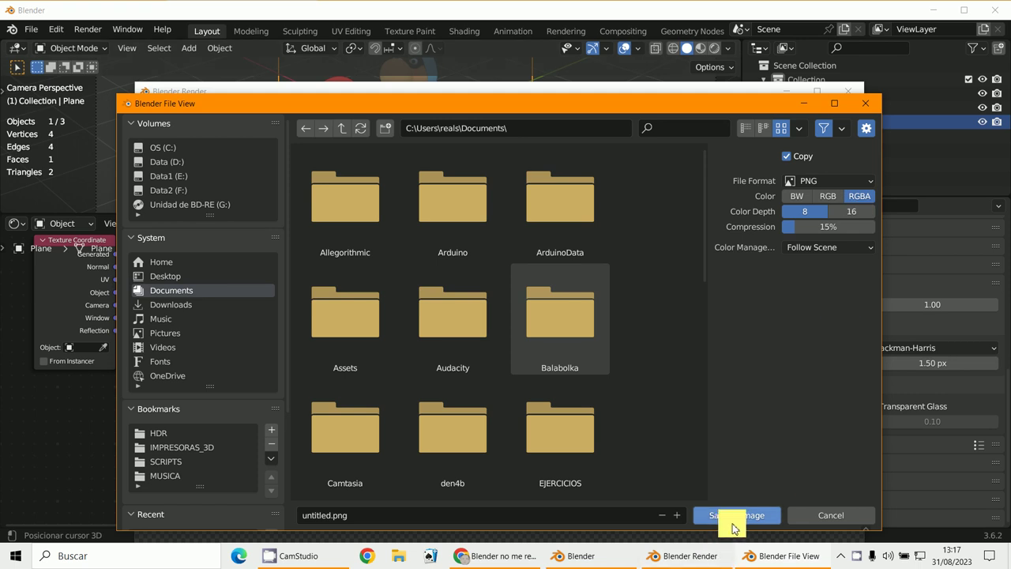
click(183, 305)
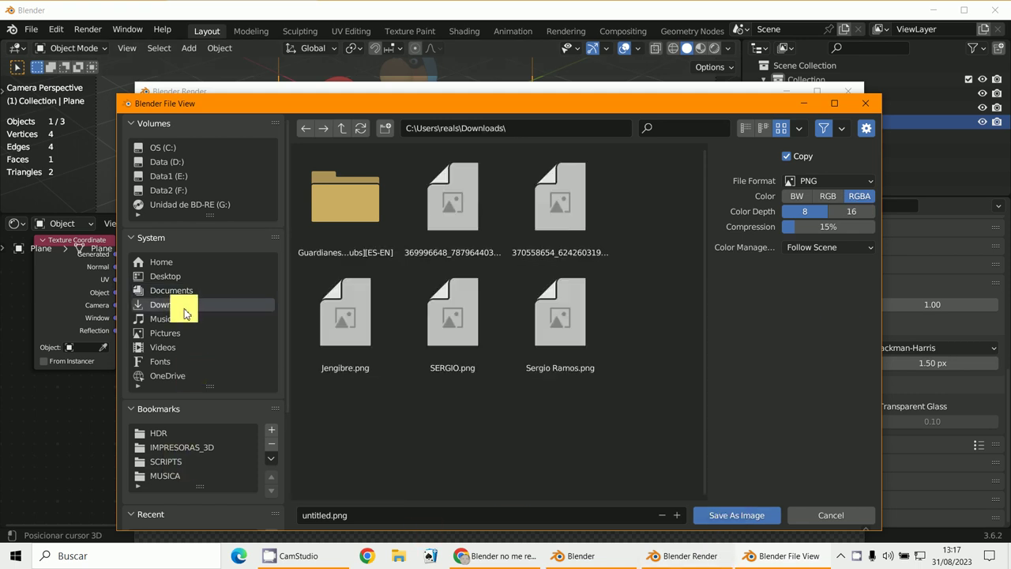
click(320, 516)
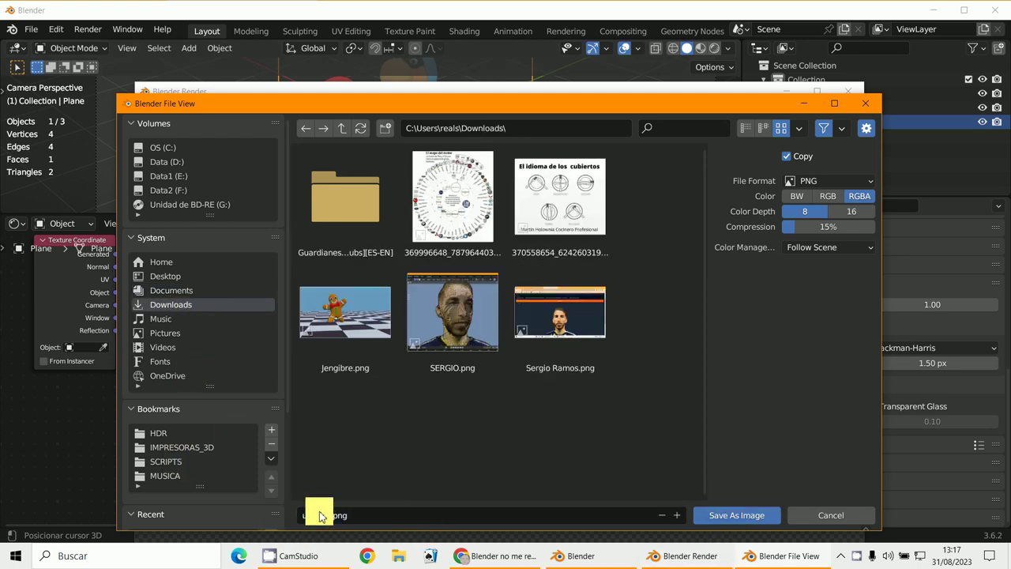
drag(320, 516, 252, 512)
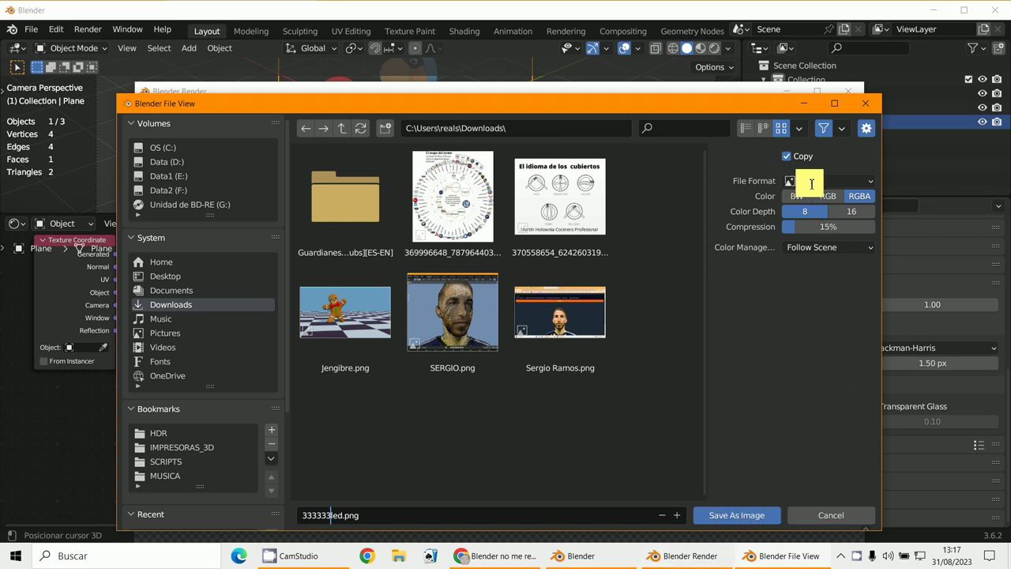
click(725, 515)
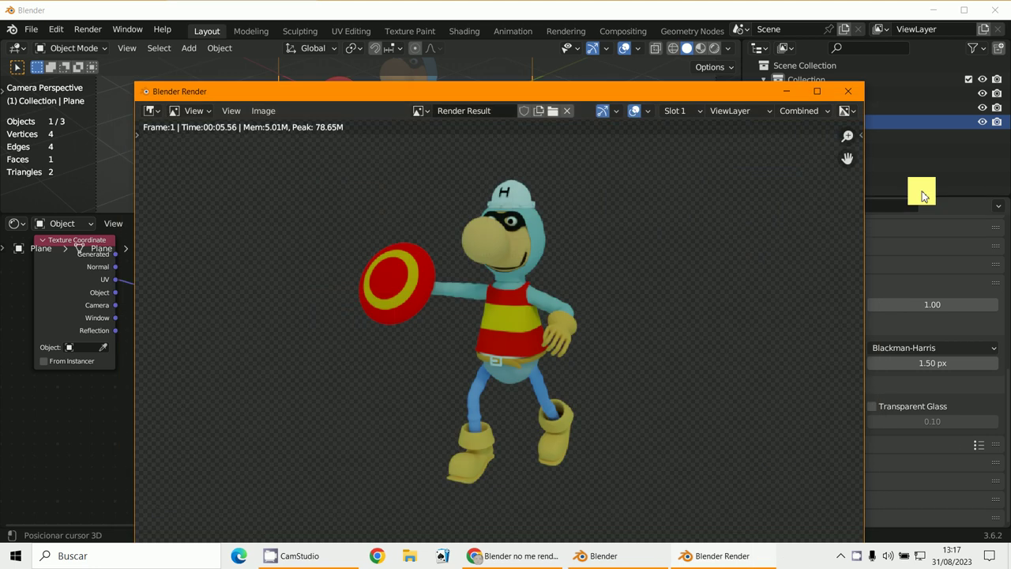
Minimize the render and Blender windows to return to the forum post in Chrome.
click(786, 90)
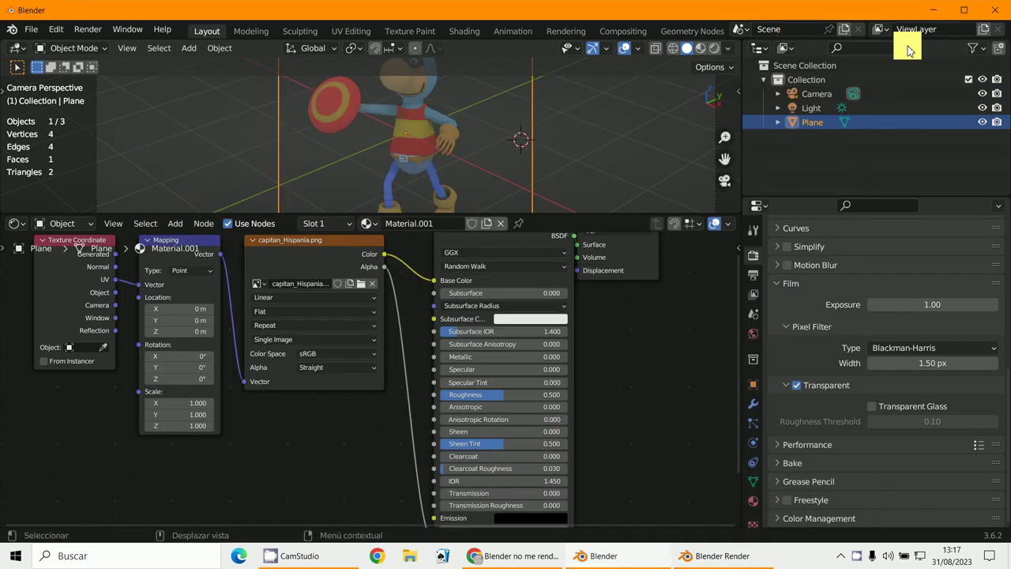
click(937, 11)
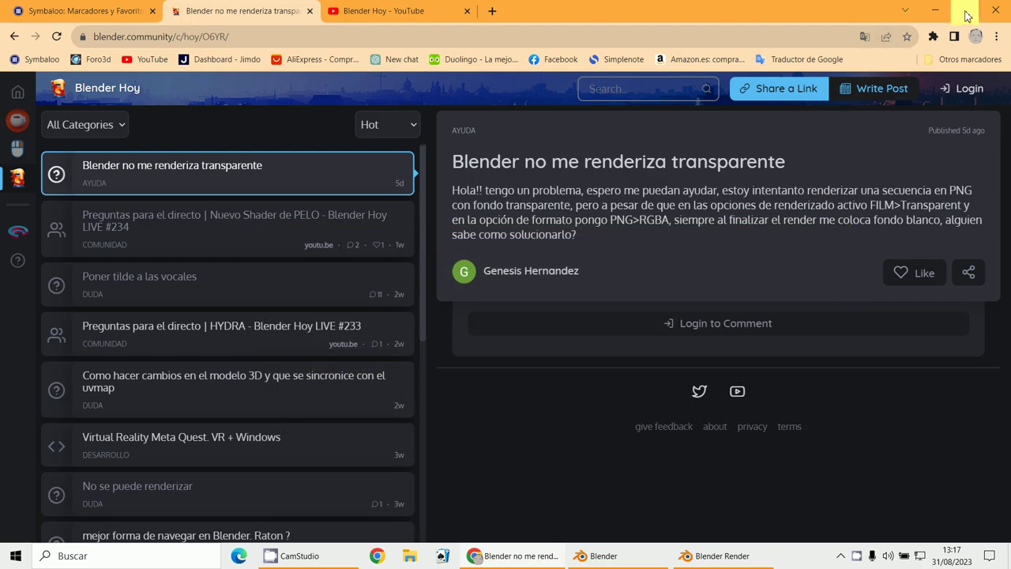
Minimize Chrome, open the Downloads folder and view 333333led.png in Windows Photo Viewer, closing the viewer when done.
click(935, 13)
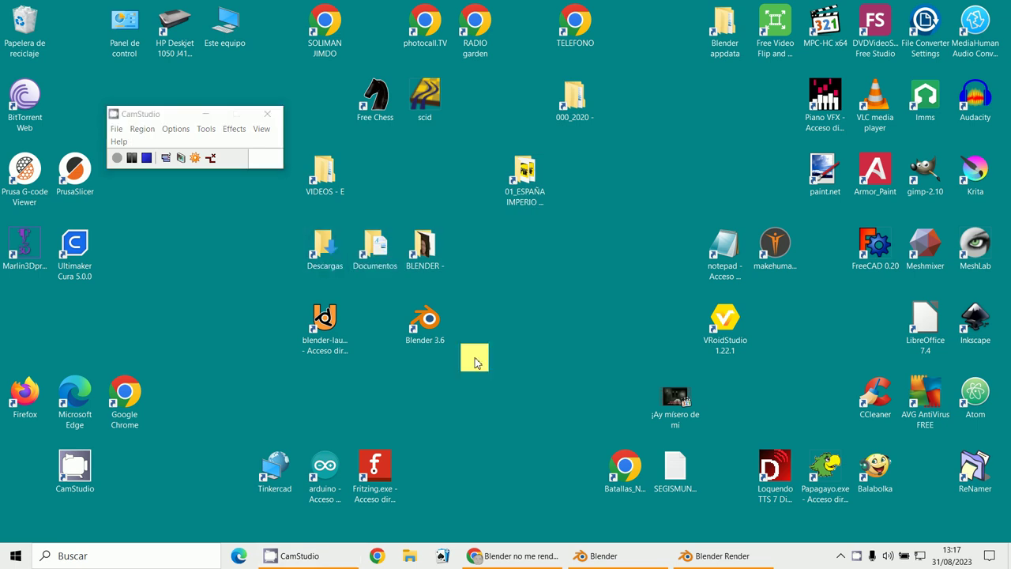
double_click(320, 249)
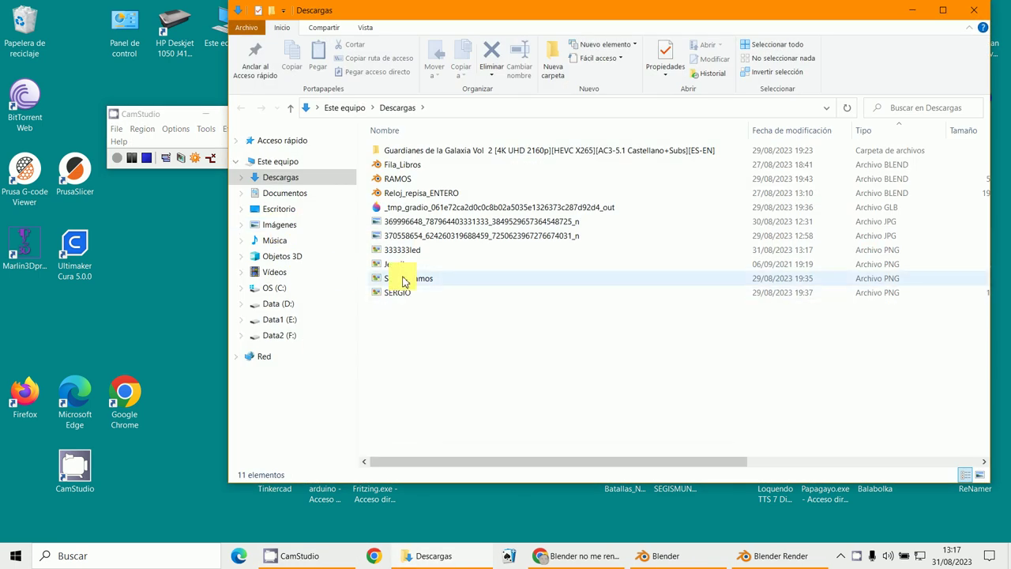
click(389, 253)
double_click(390, 261)
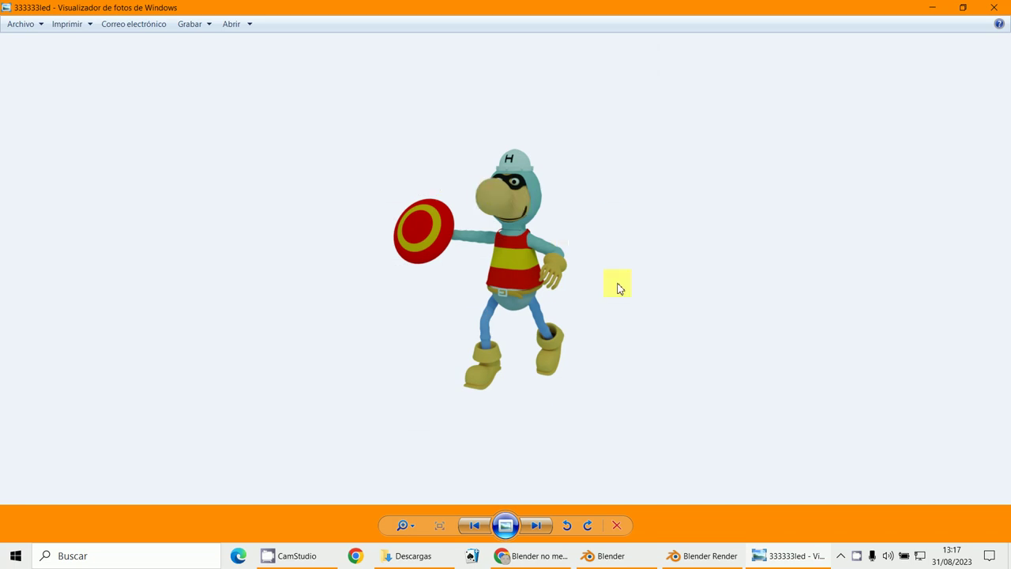
click(936, 9)
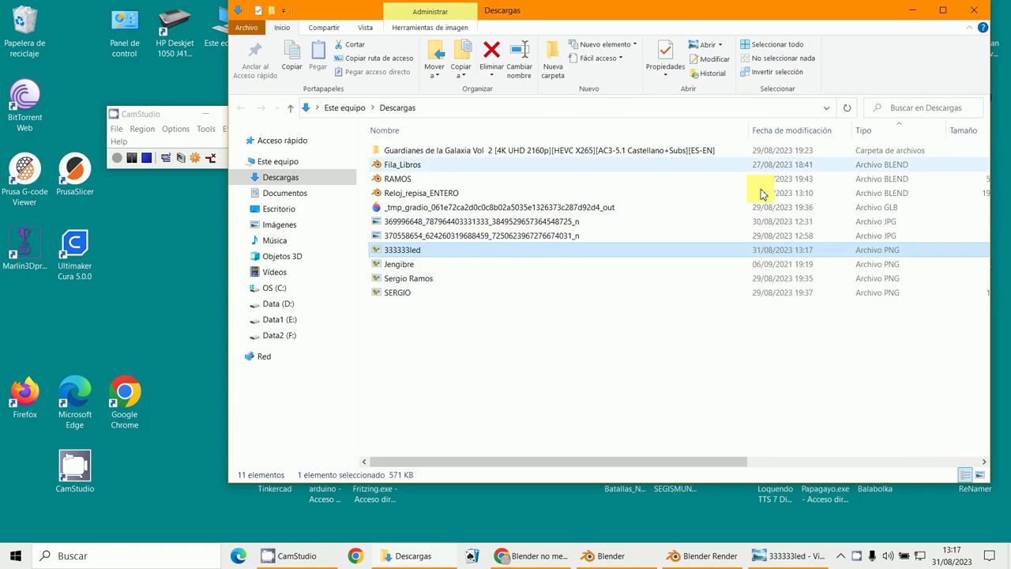
double_click(397, 256)
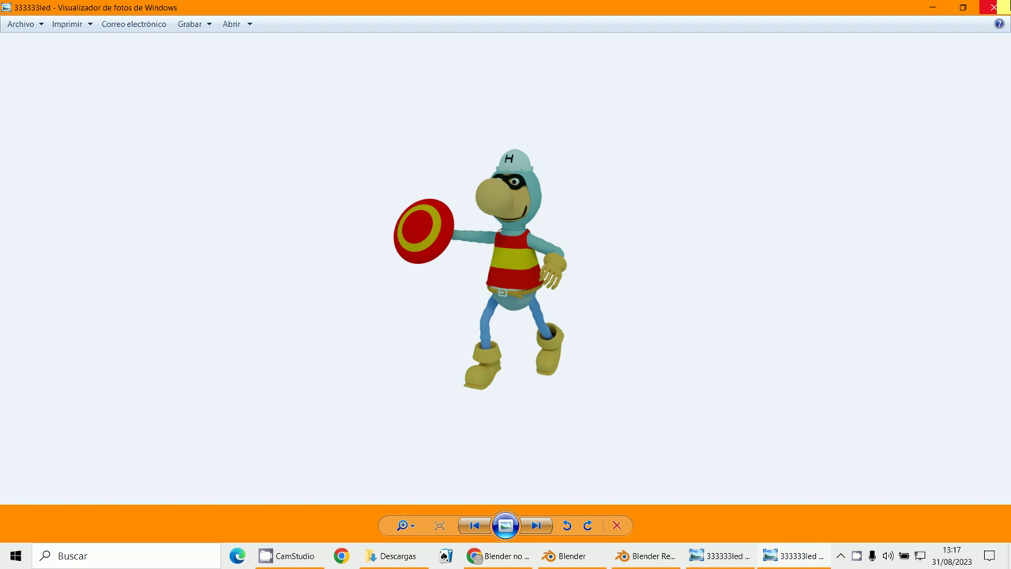
click(995, 7)
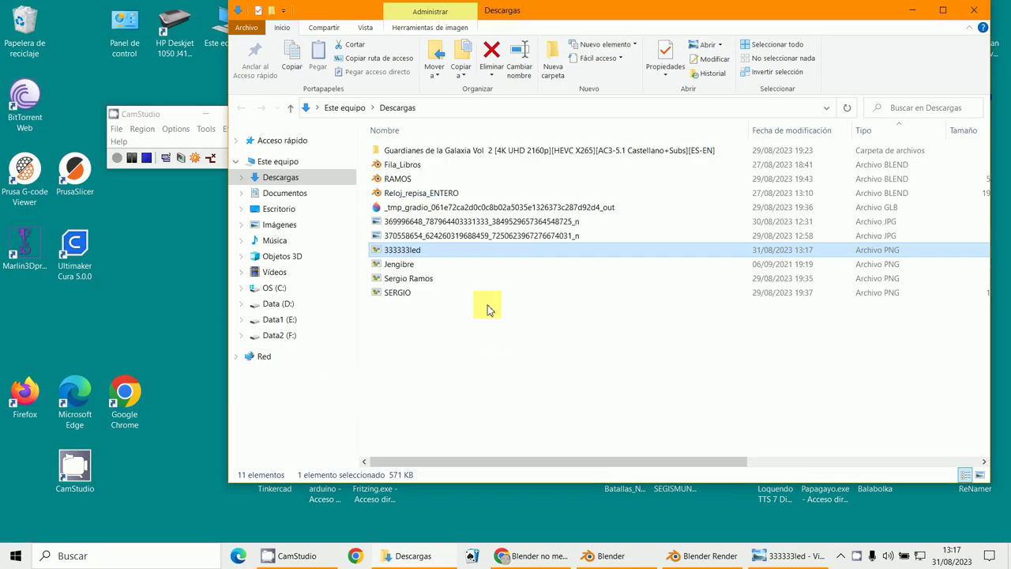
Open 333333led.png from the Downloads folder in Krita and shift the CamStudio window away from the folder window.
right_click(387, 256)
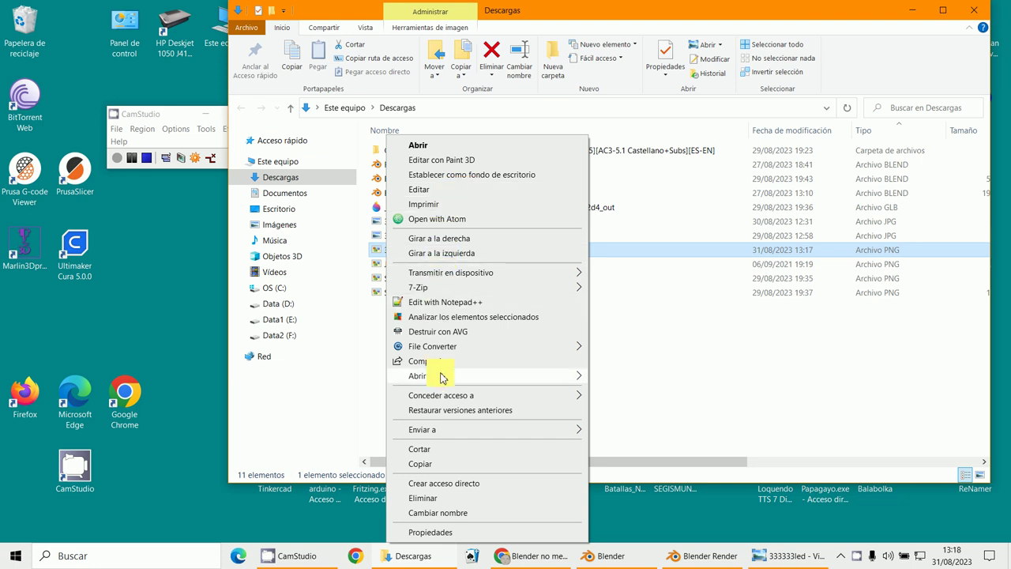
mouse_move(442, 378)
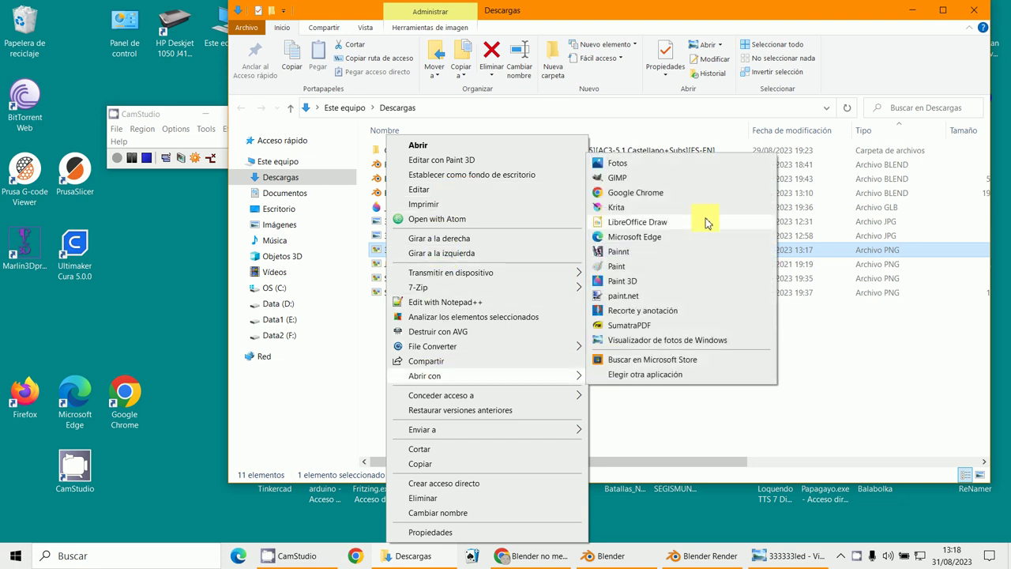
click(646, 207)
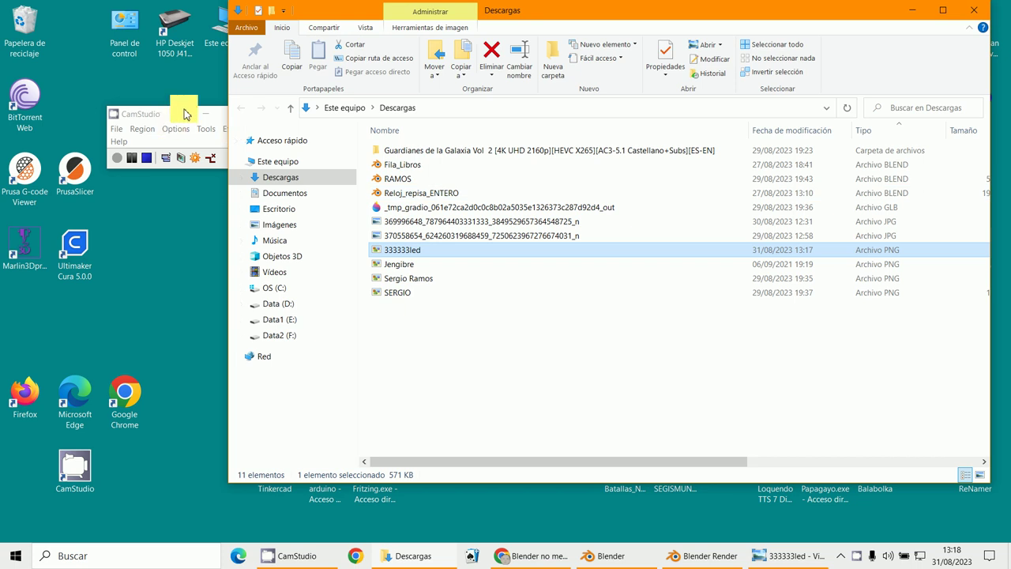
drag(166, 114, 87, 150)
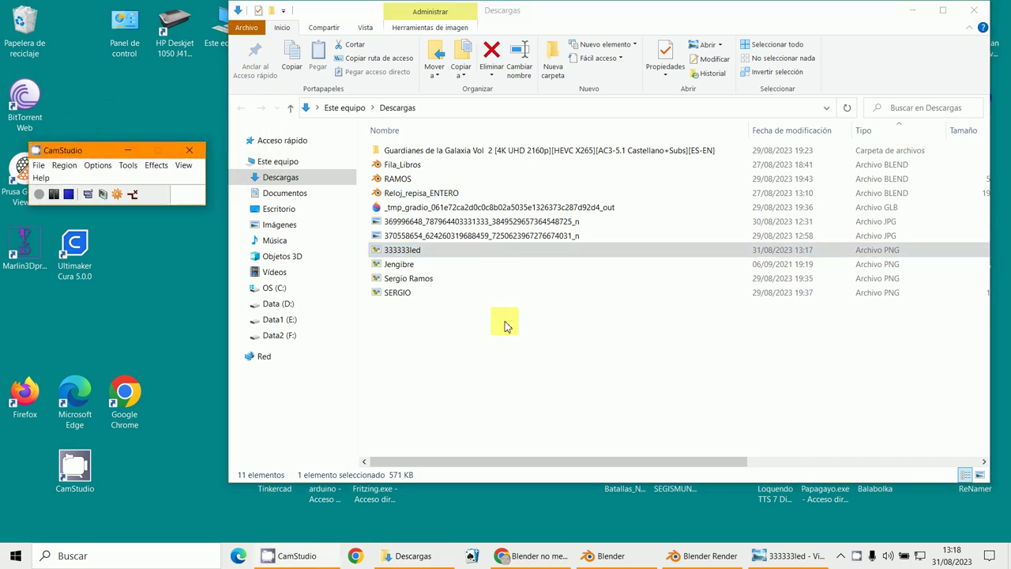
Open 333333led.png in GIMP to check its transparency, dismissing the About GIMP dialog.
right_click(377, 249)
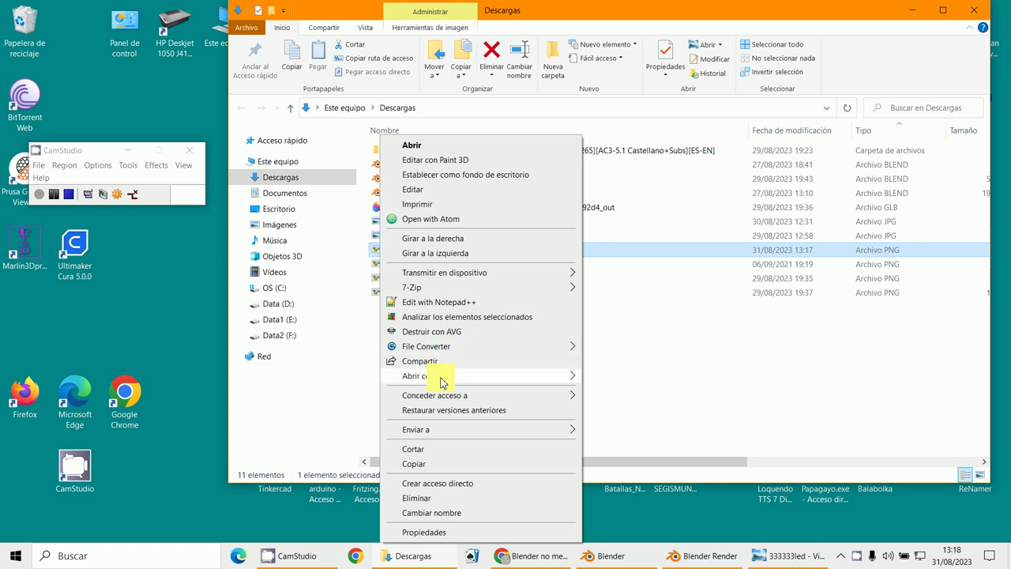
mouse_move(441, 379)
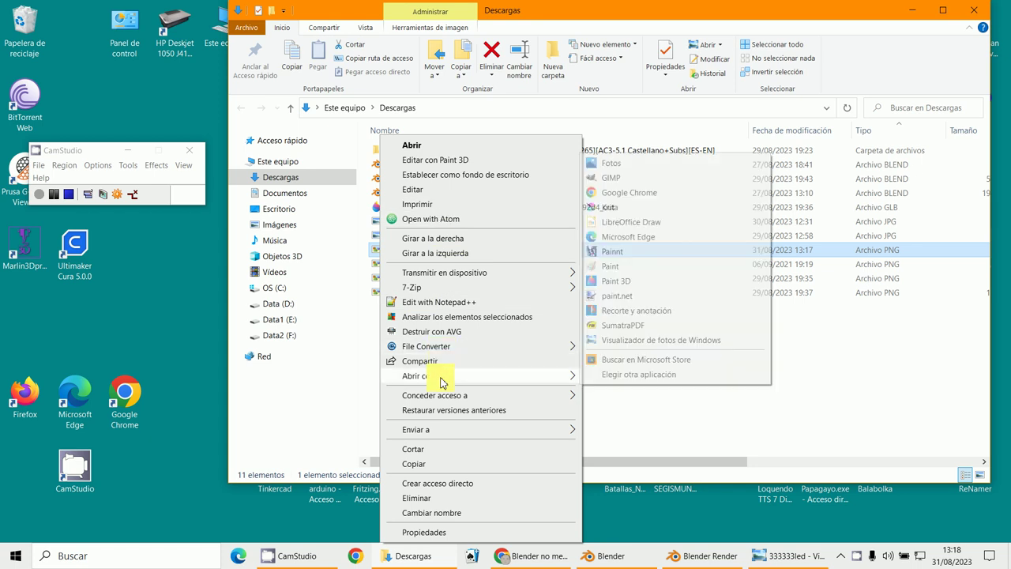
click(644, 179)
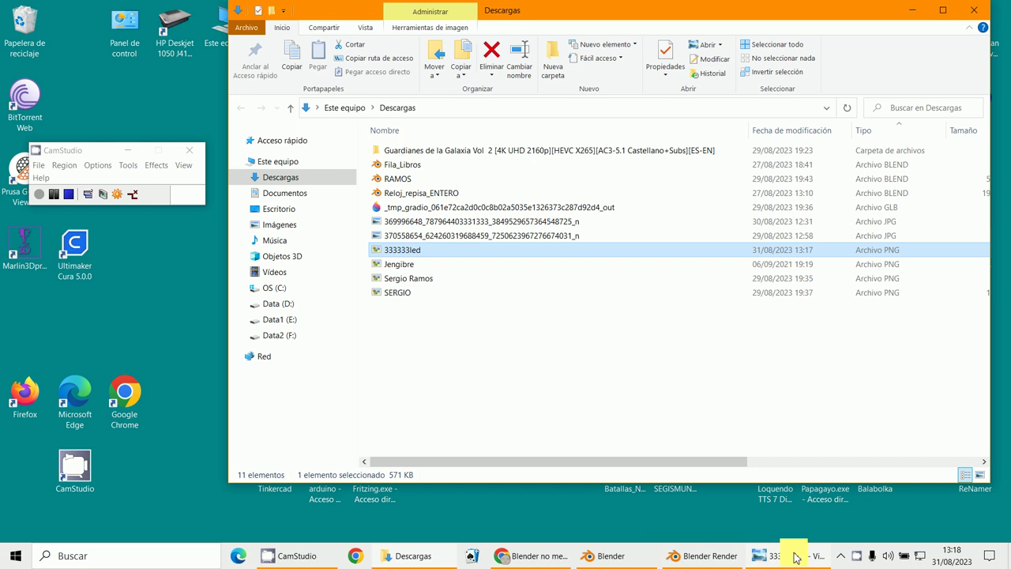
right_click(397, 250)
click(499, 442)
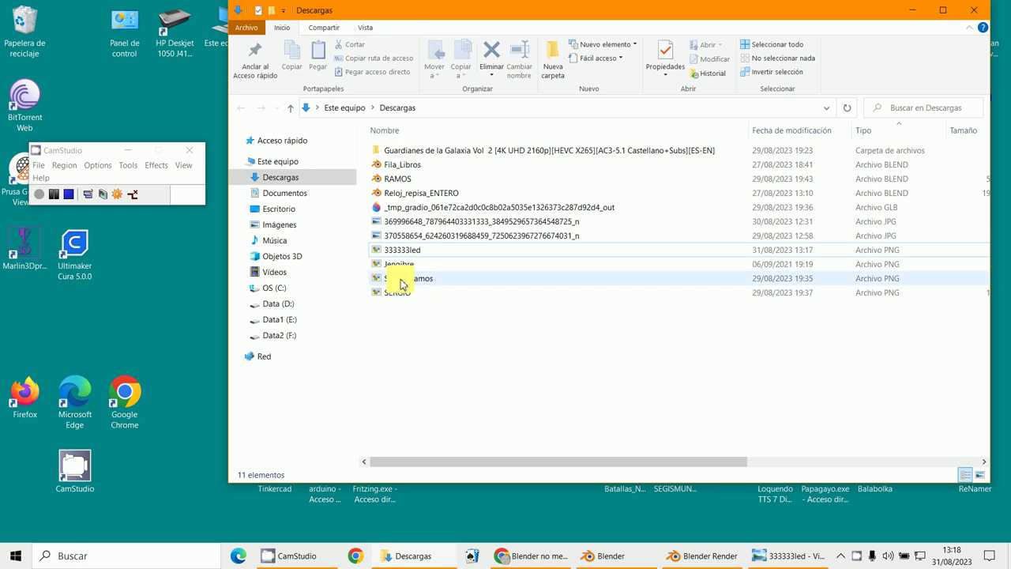
right_click(395, 253)
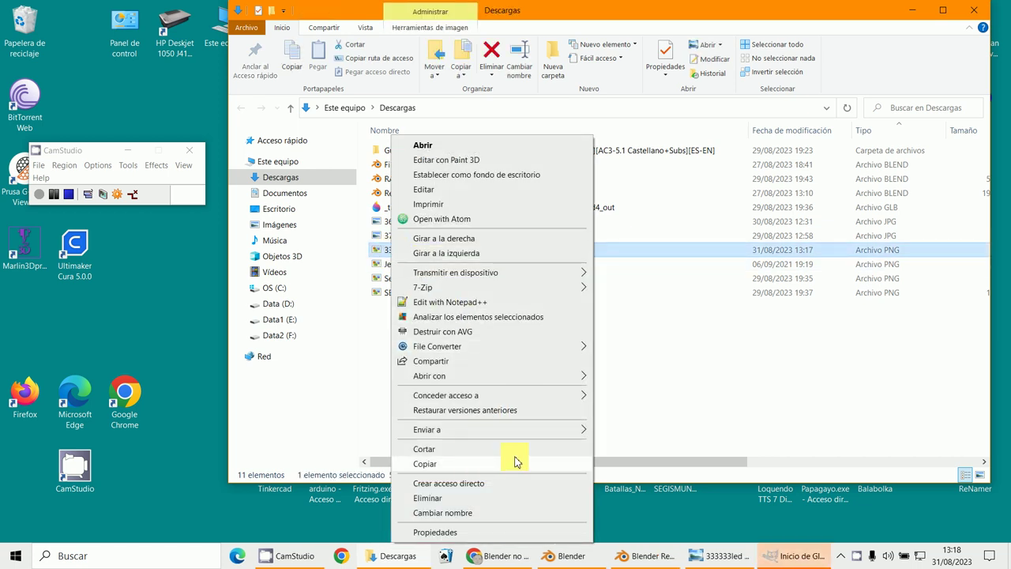
click(785, 557)
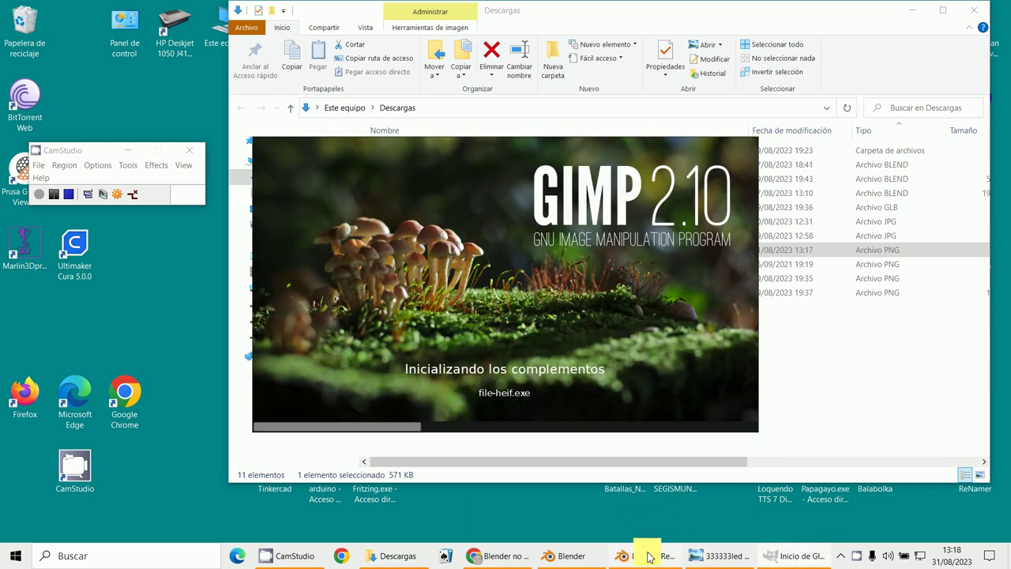
mouse_move(782, 563)
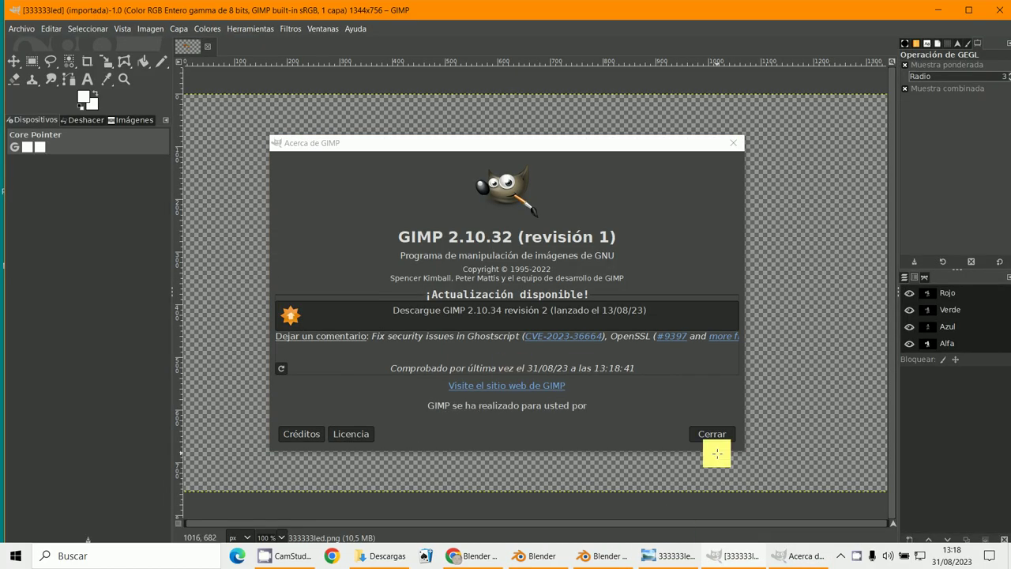
click(712, 434)
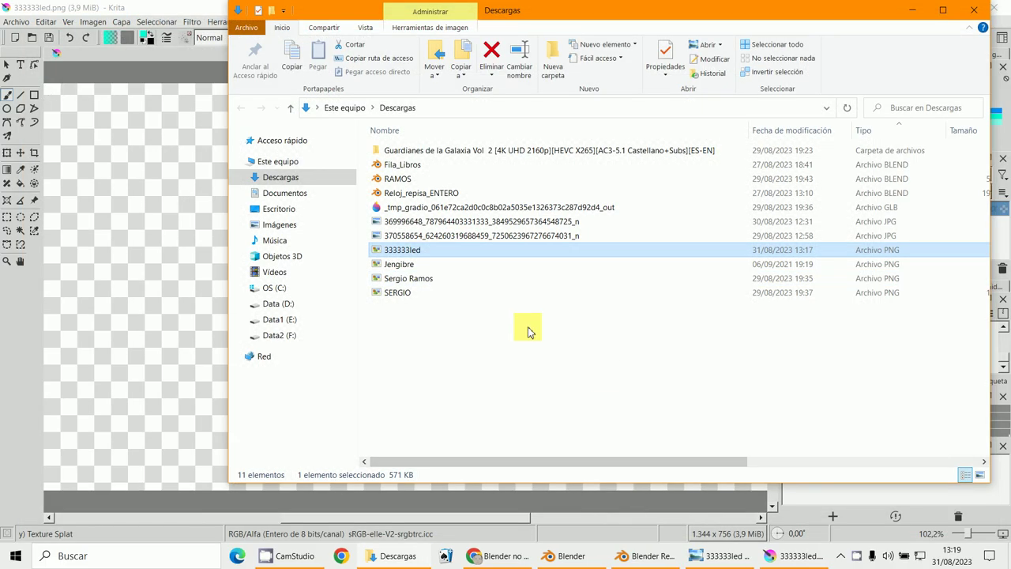
View 333333led.png again in Windows Photo Viewer, close it and bring up the same image in Krita.
double_click(385, 252)
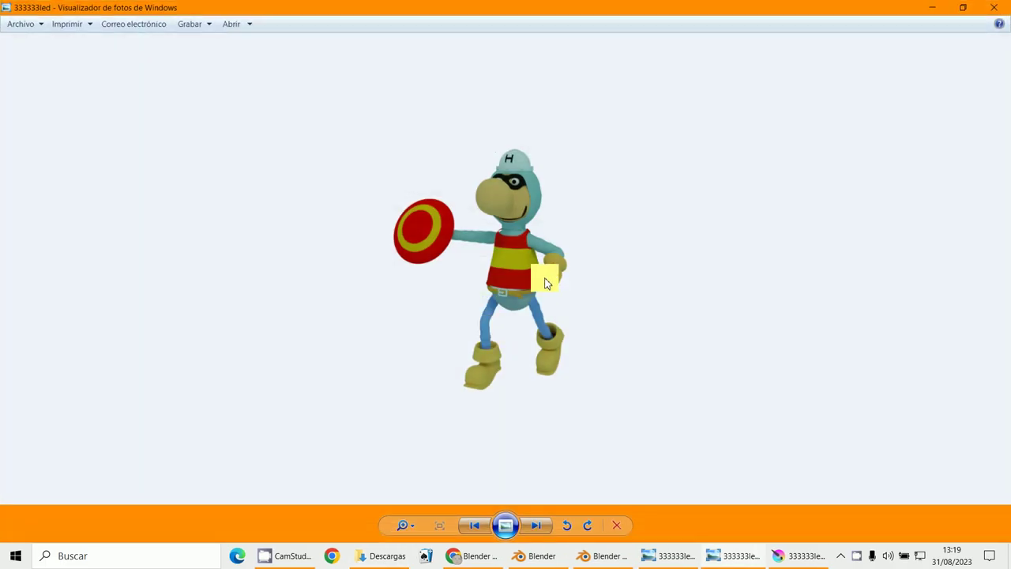
click(997, 9)
drag(391, 250, 300, 270)
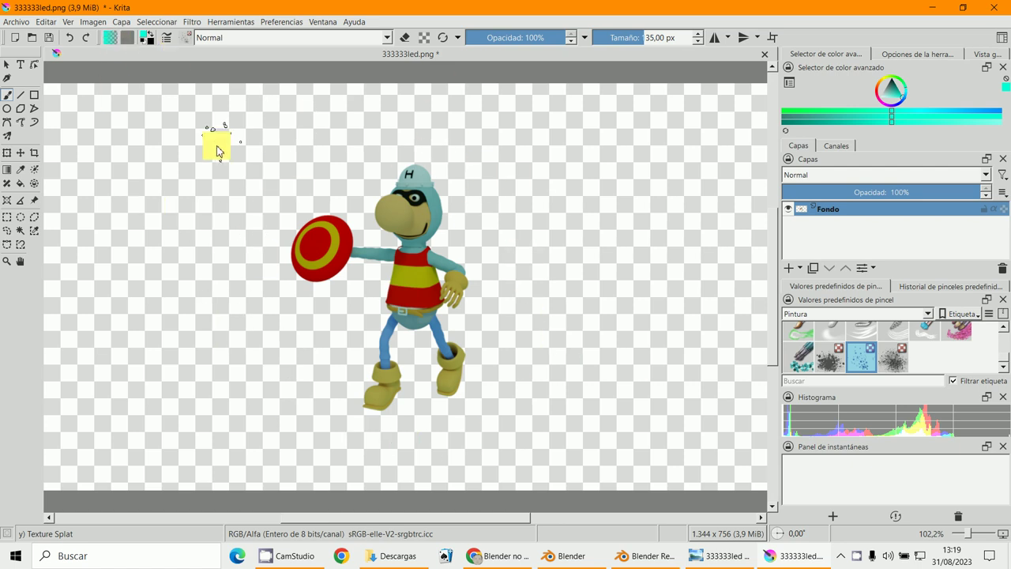
Close Krita without saving the changes to 333333led.png and switch back to the Blender scene.
click(994, 7)
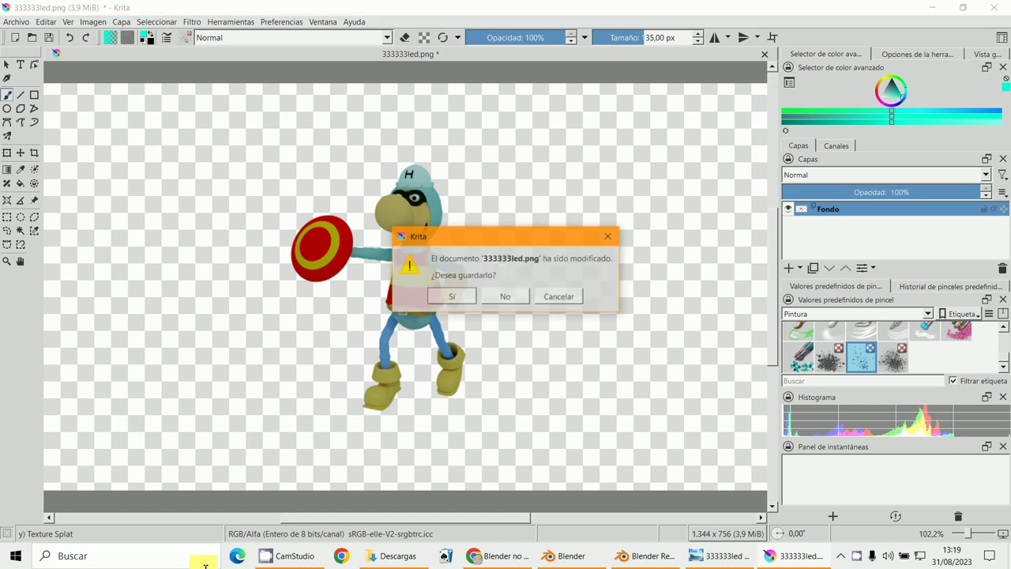
click(526, 296)
click(598, 559)
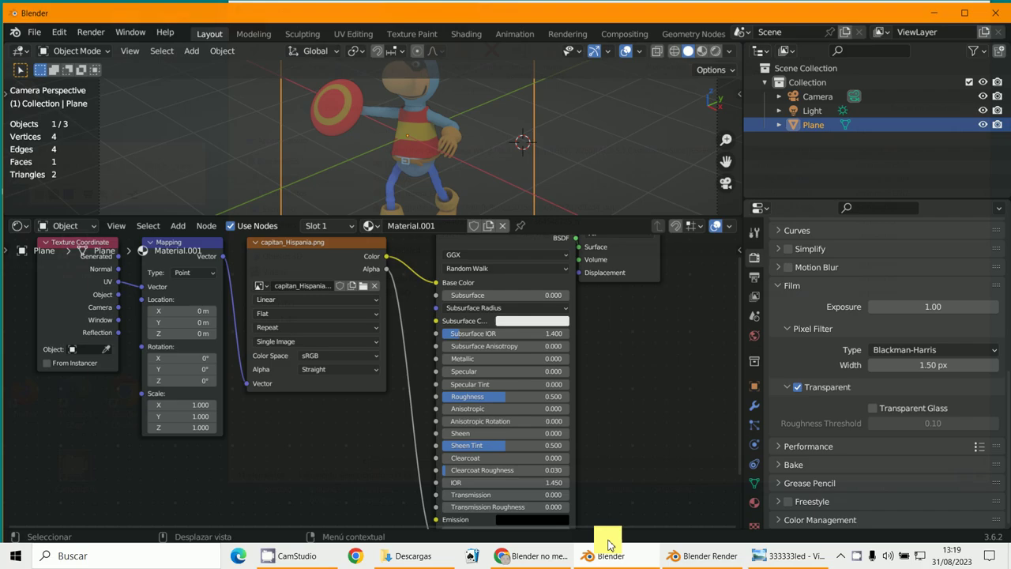